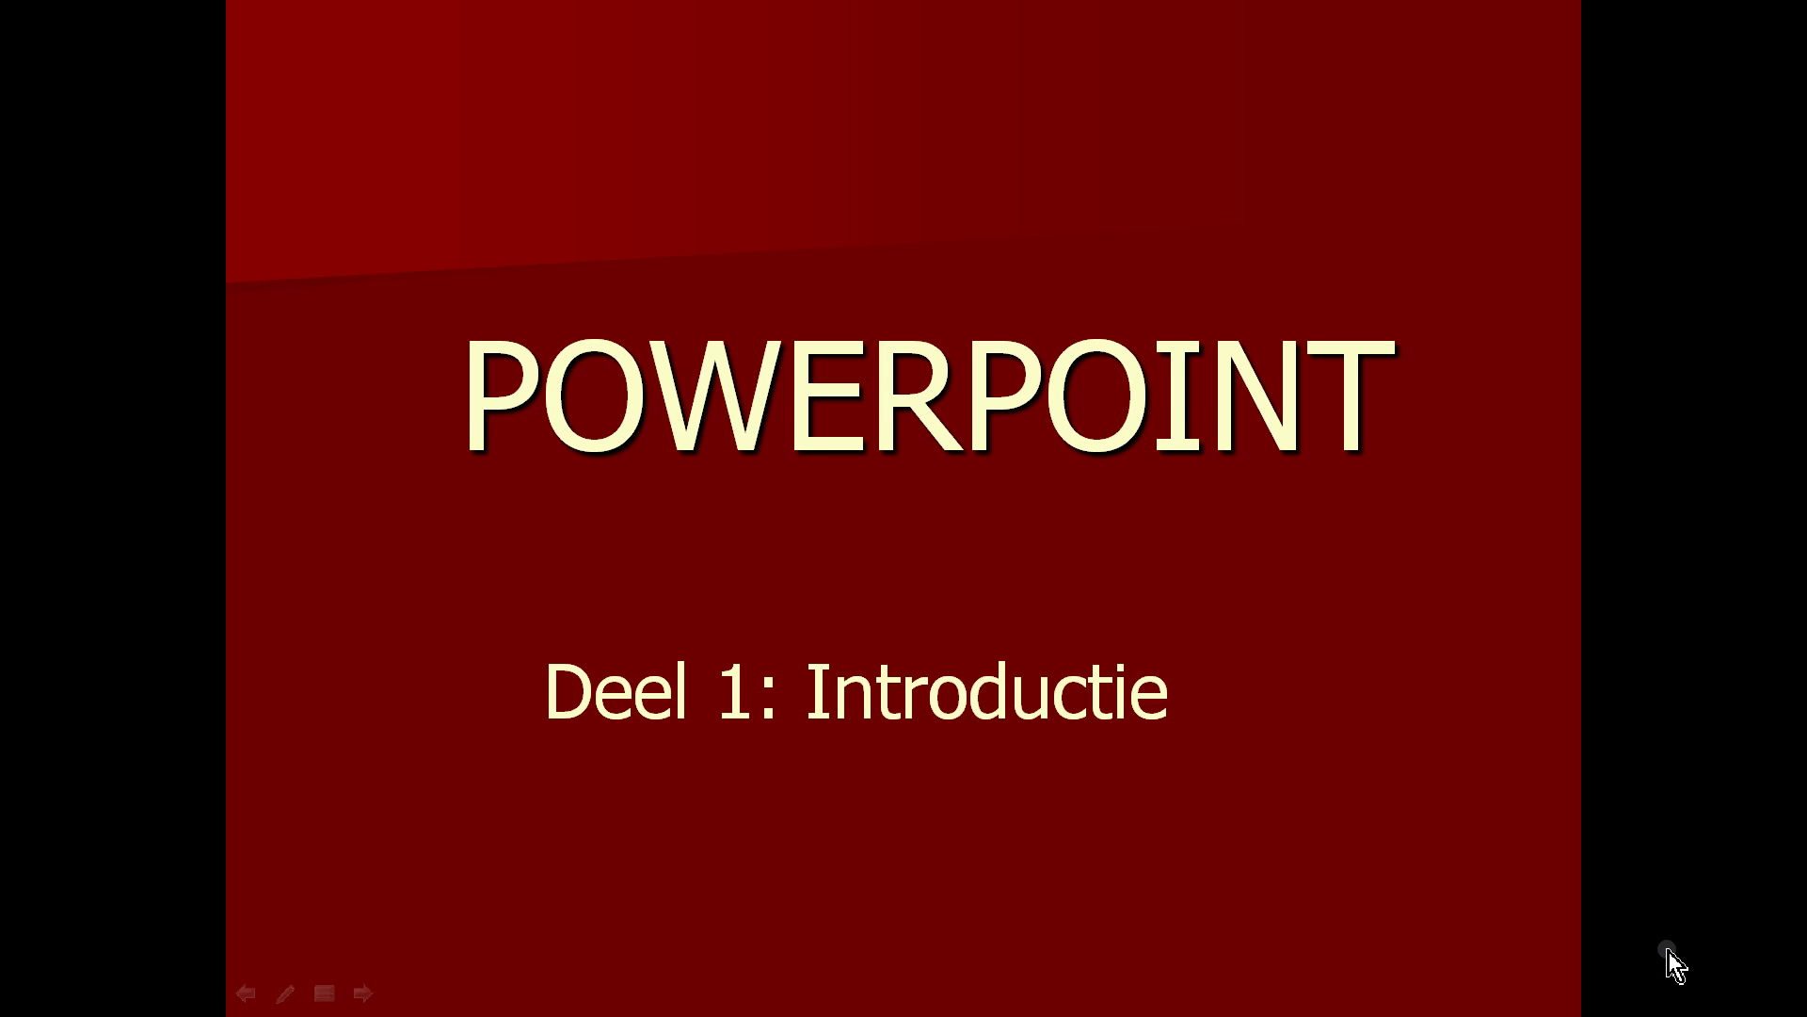
Step: Advance the slideshow through slides 2, 3 and 4 to the 'volgende animatie's' slide
{"action": "left_click", "coordinate": [1668, 951]}
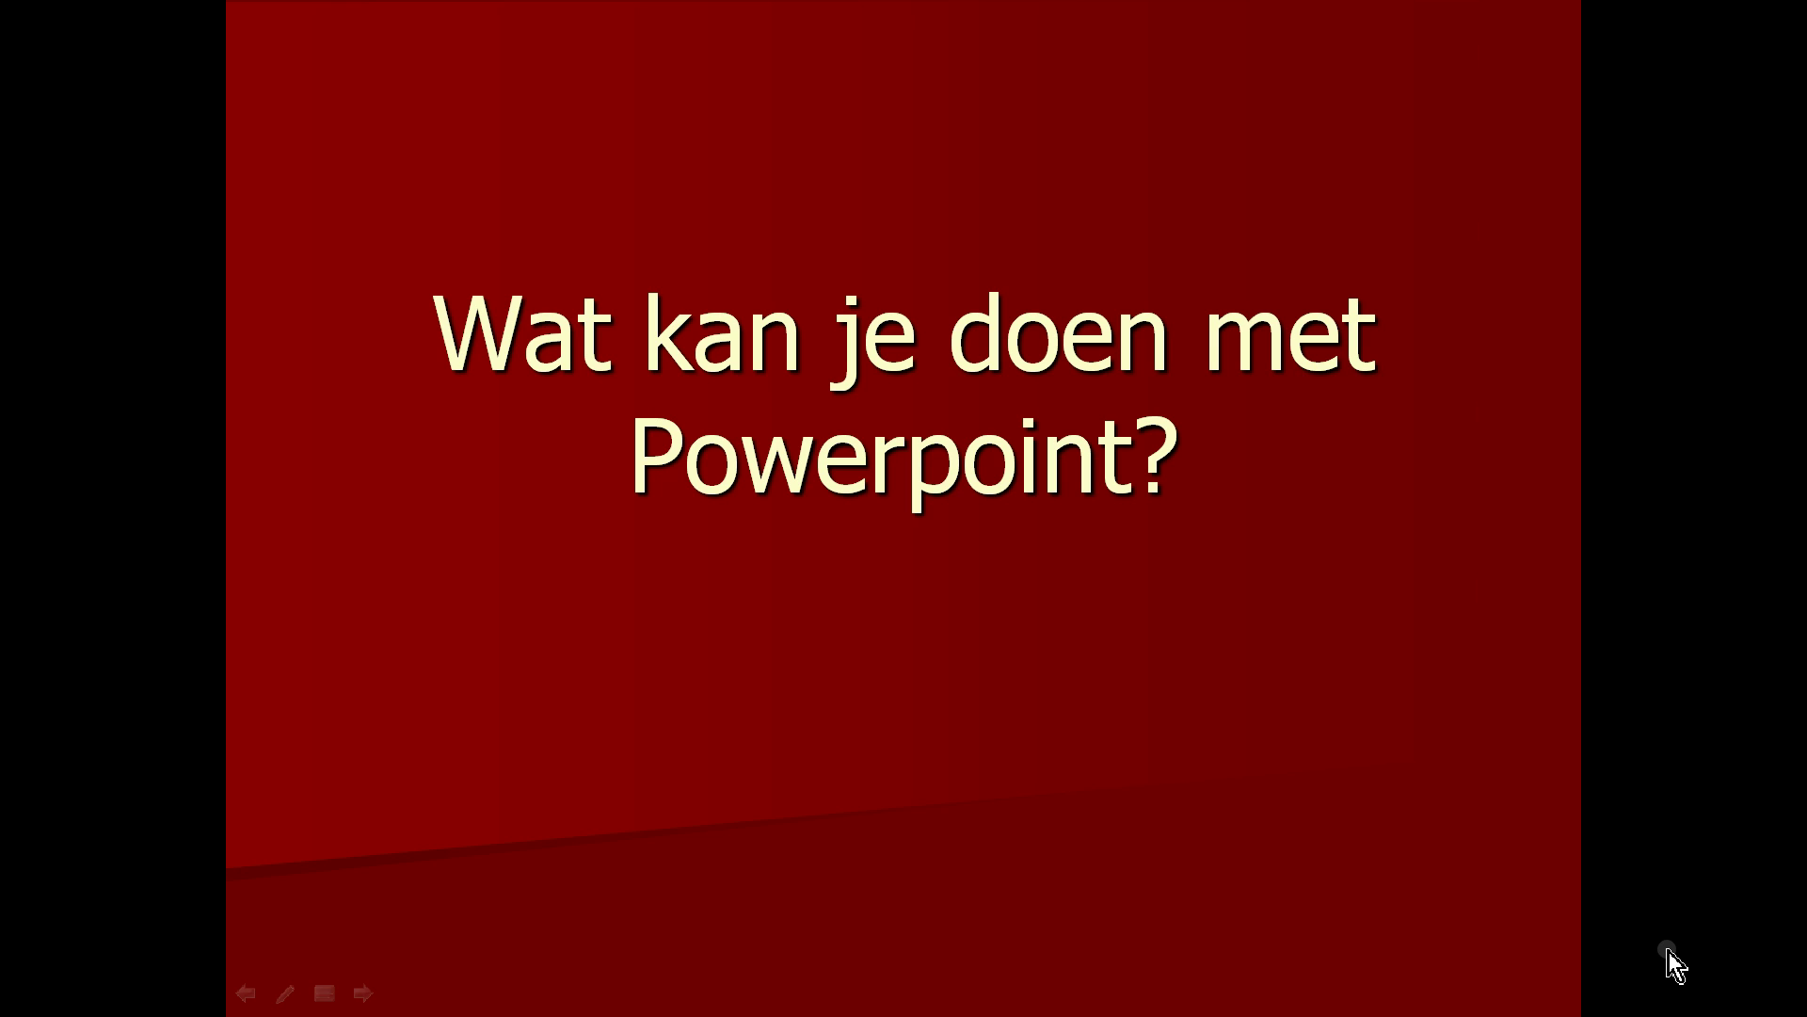
{"action": "left_click", "coordinate": [1668, 951]}
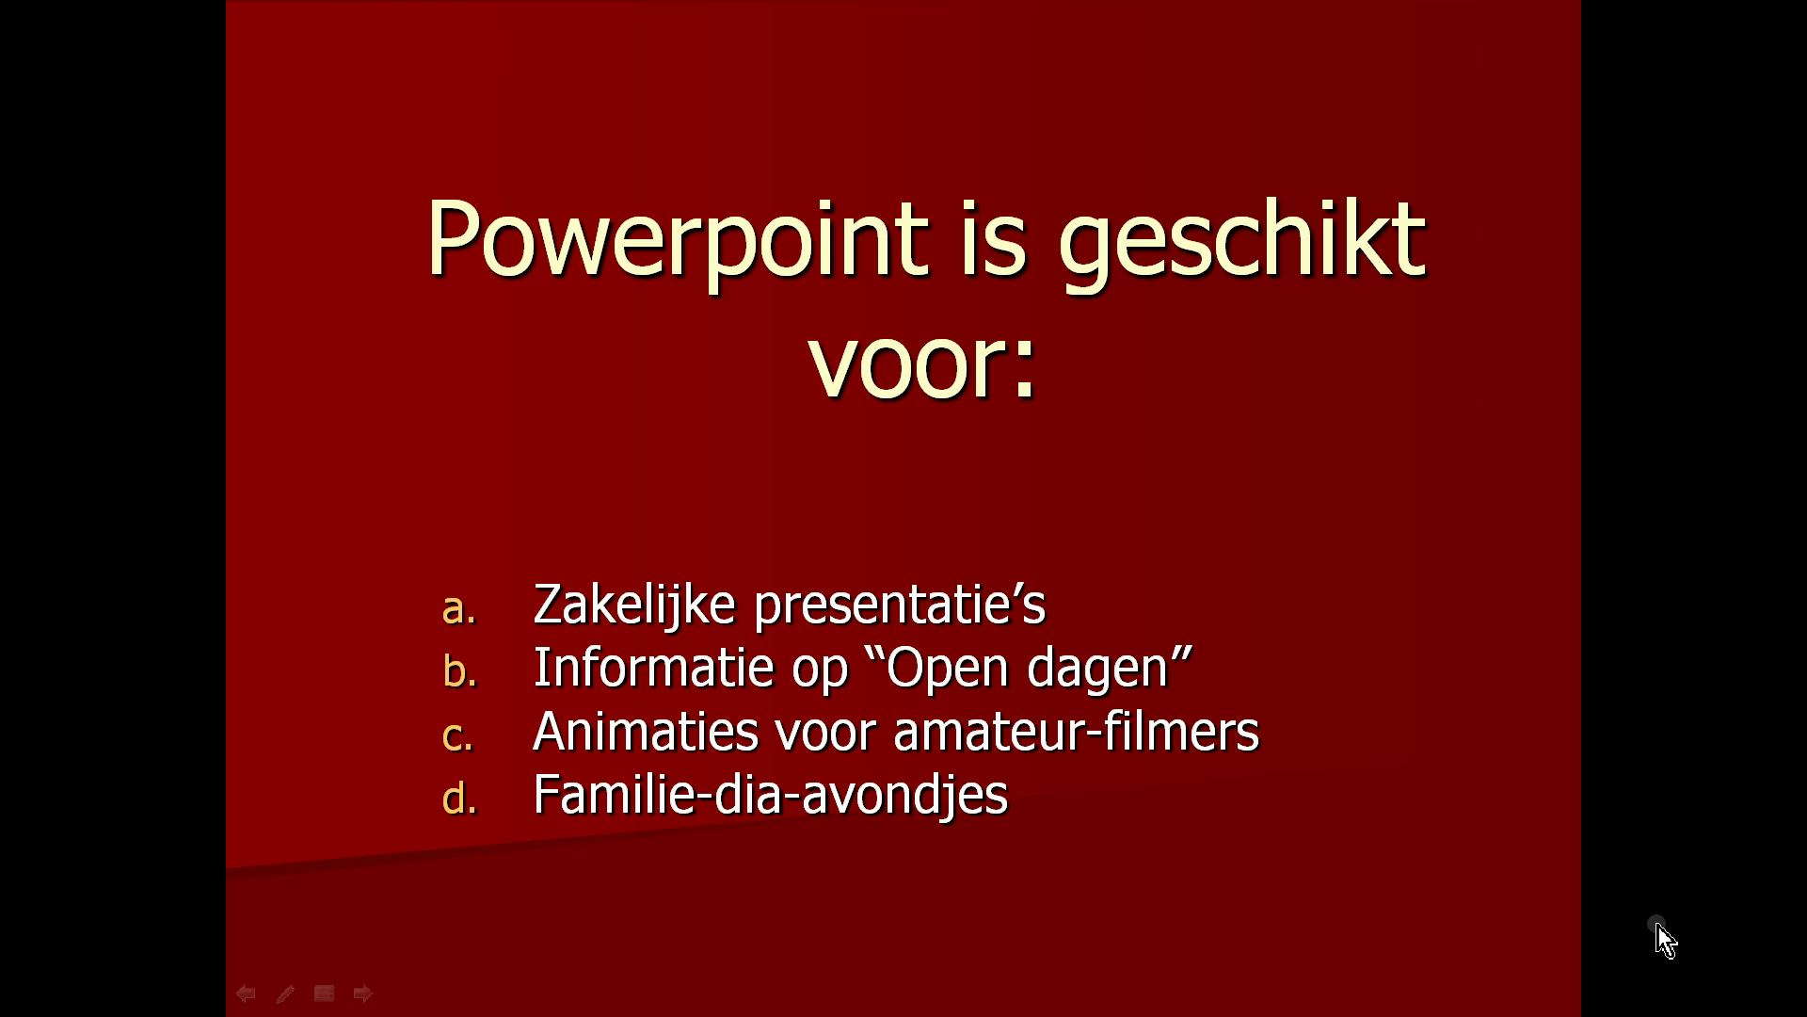
{"action": "left_click", "coordinate": [1658, 926]}
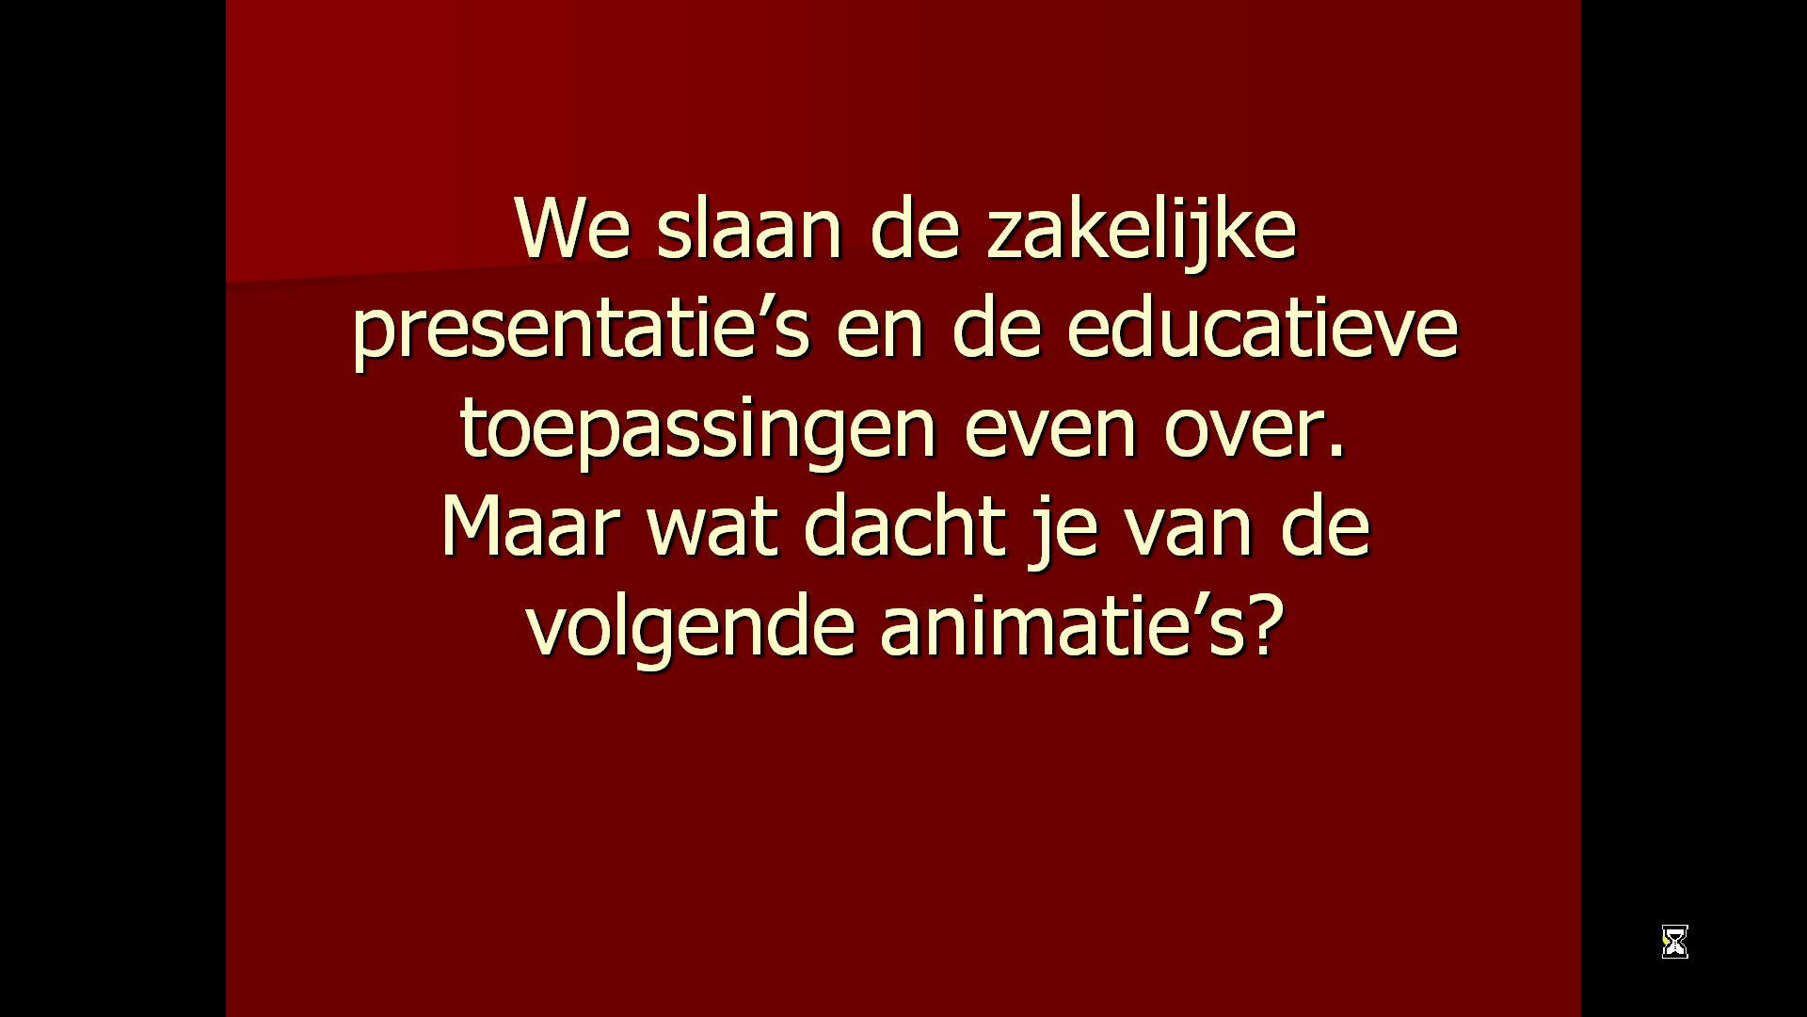
Step: Step through the Onderdelen, Principe, Vullen and Ledigen en spoelen BBB slides to the map animation
{"action": "left_click", "coordinate": [1674, 939]}
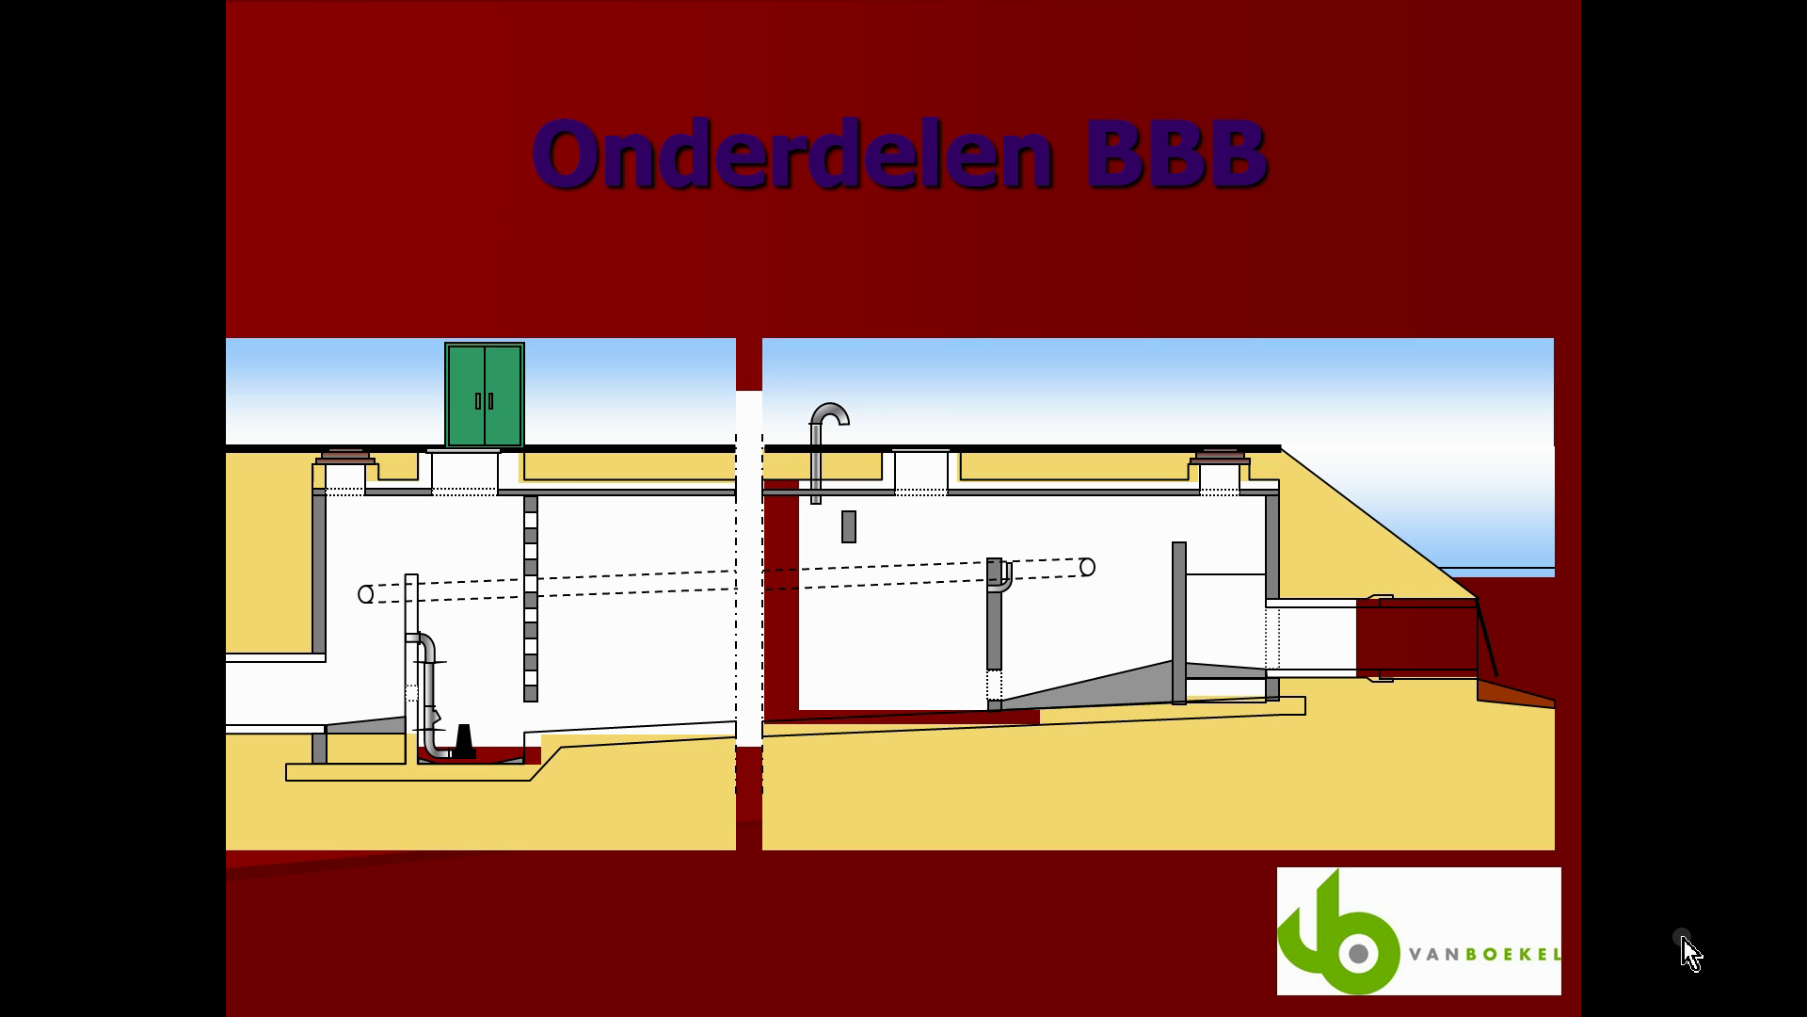
{"action": "left_click", "coordinate": [1683, 940]}
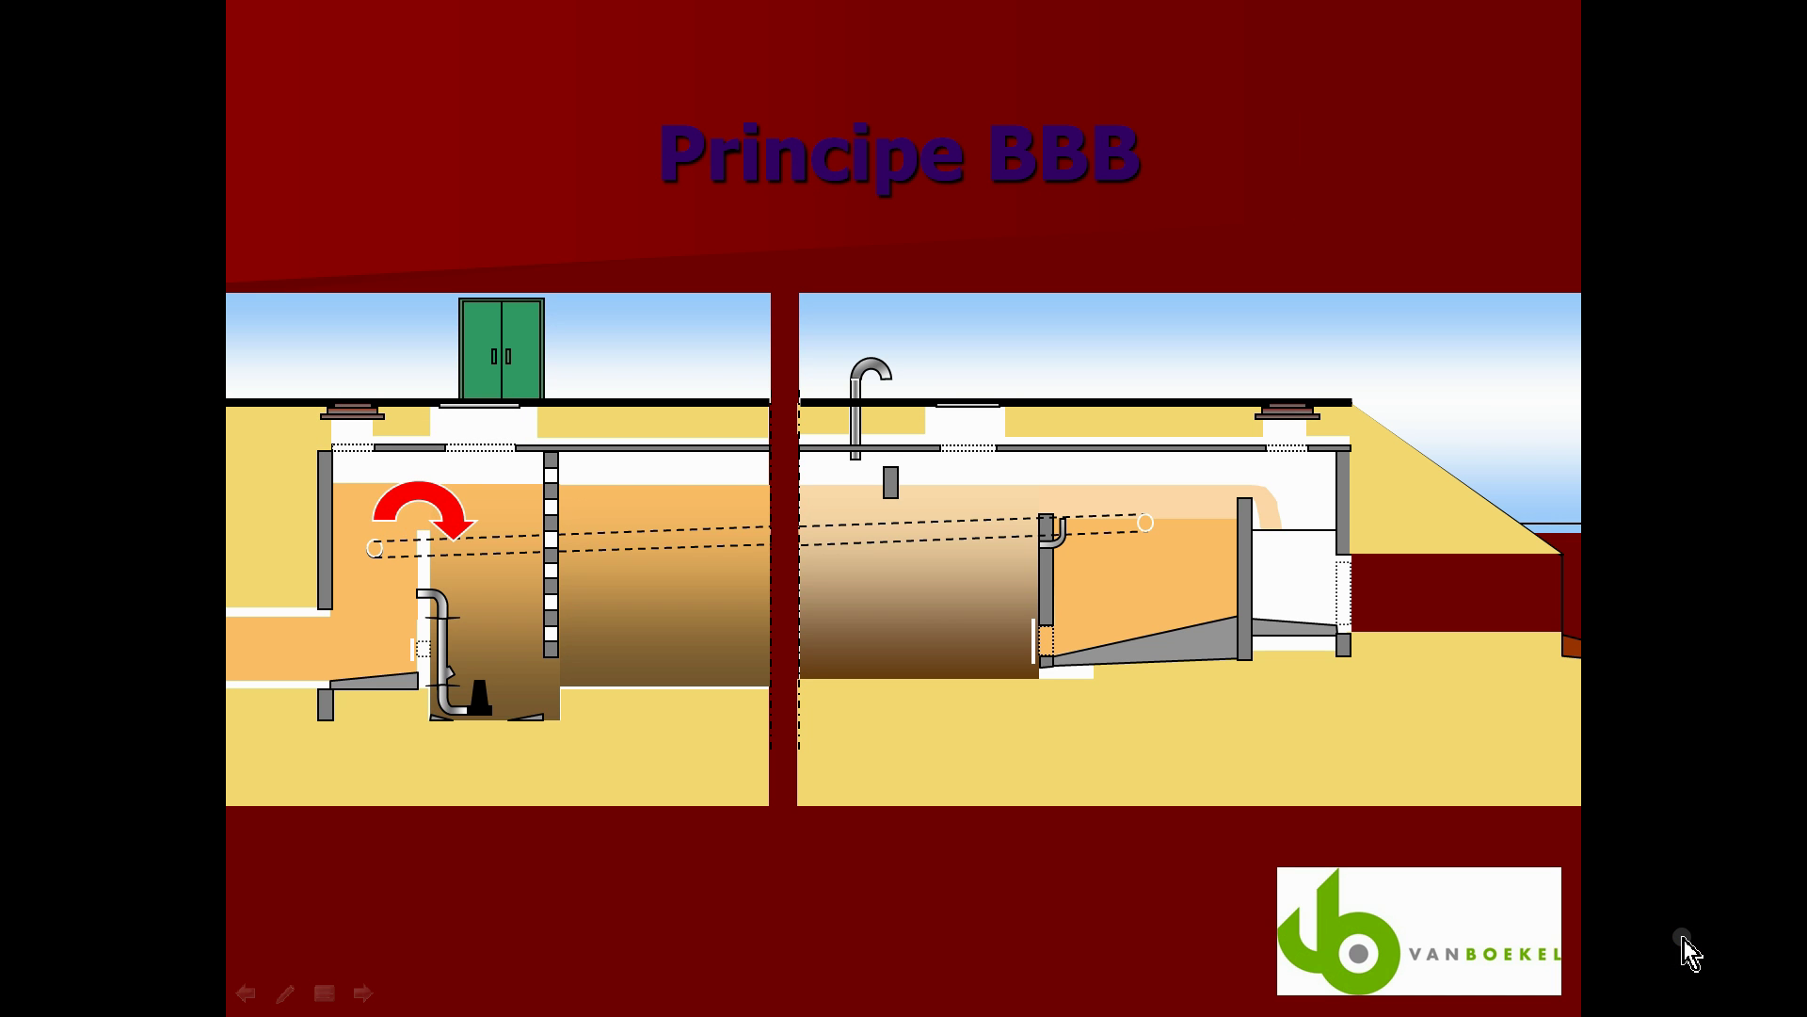
{"action": "left_click", "coordinate": [1685, 939]}
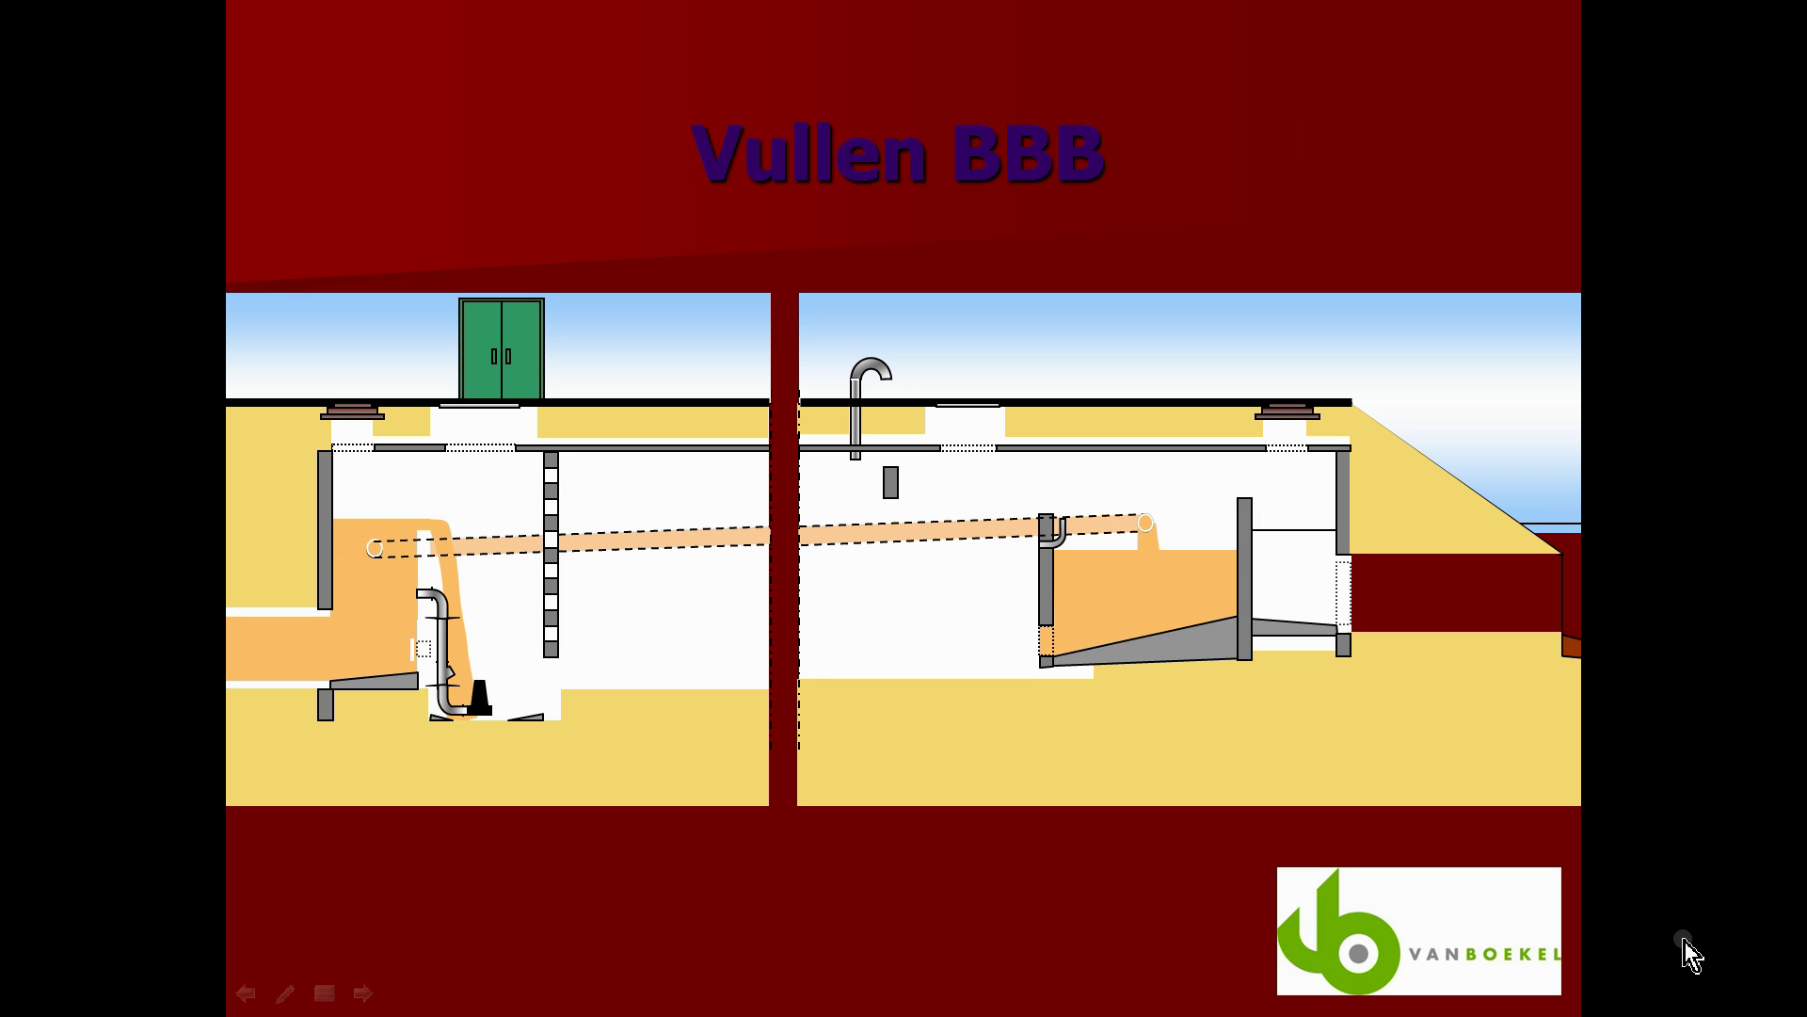
{"action": "left_click", "coordinate": [1685, 940]}
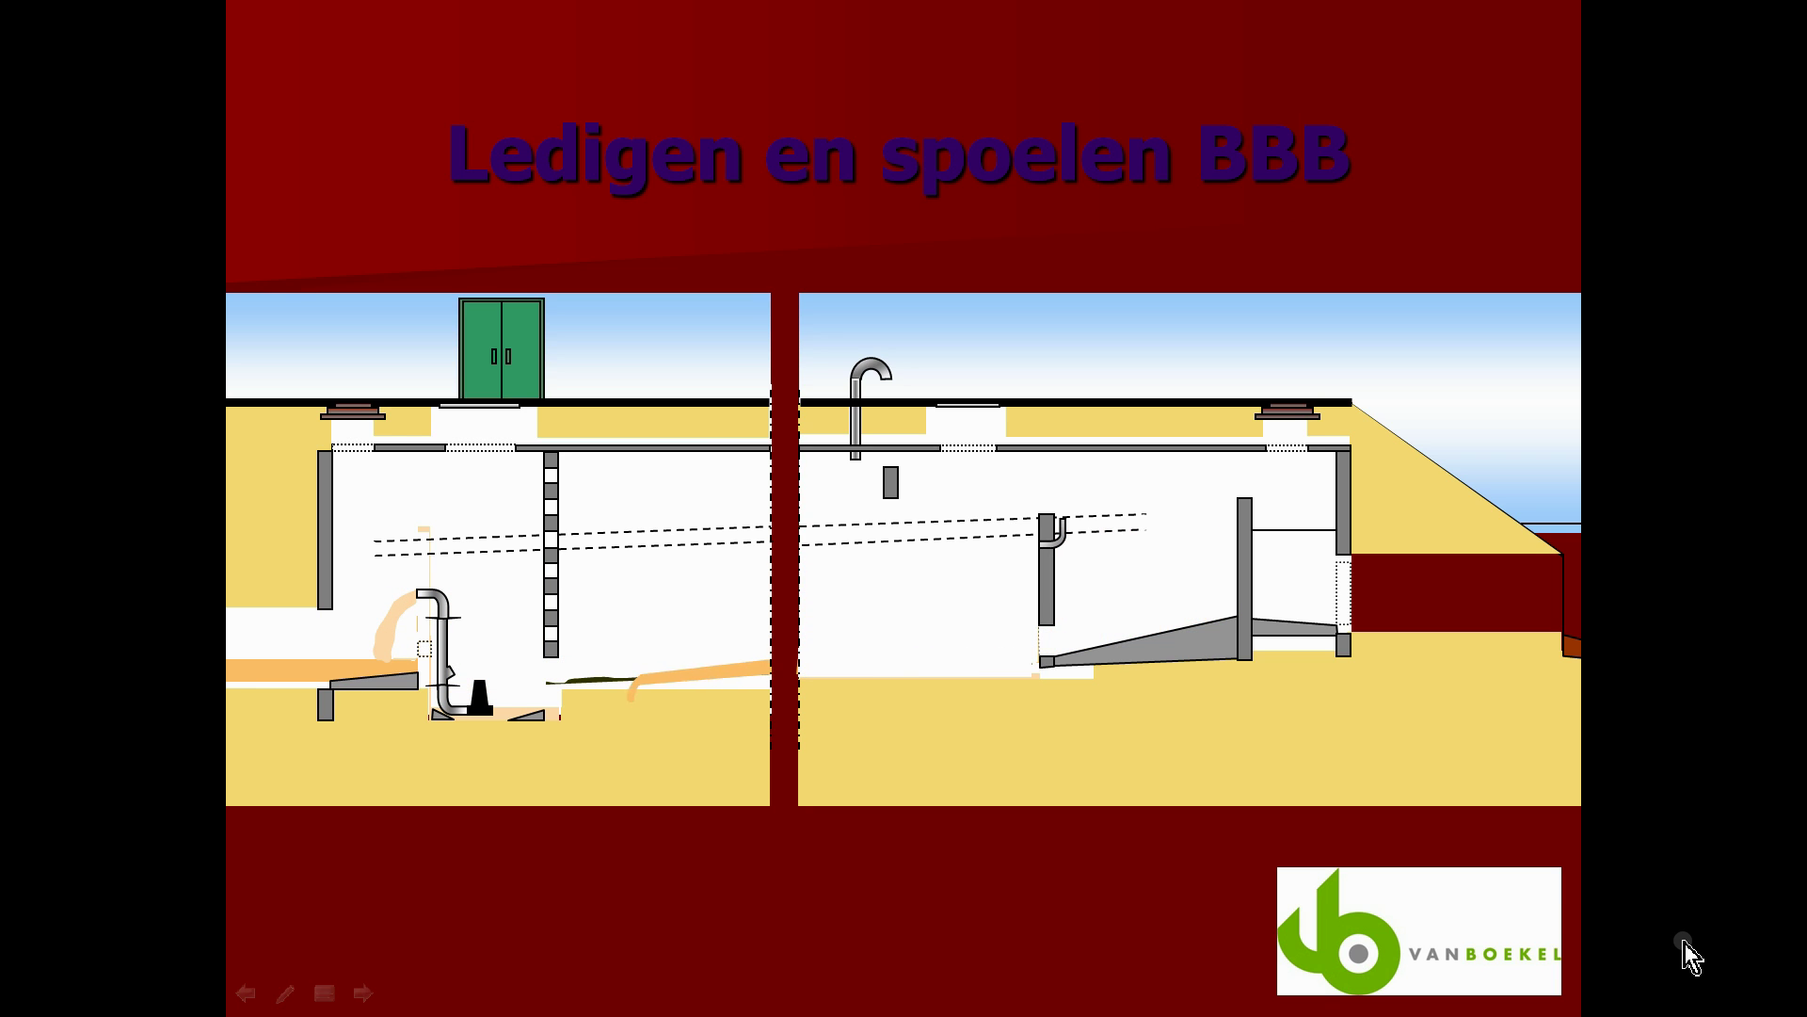
{"action": "left_click", "coordinate": [1685, 941]}
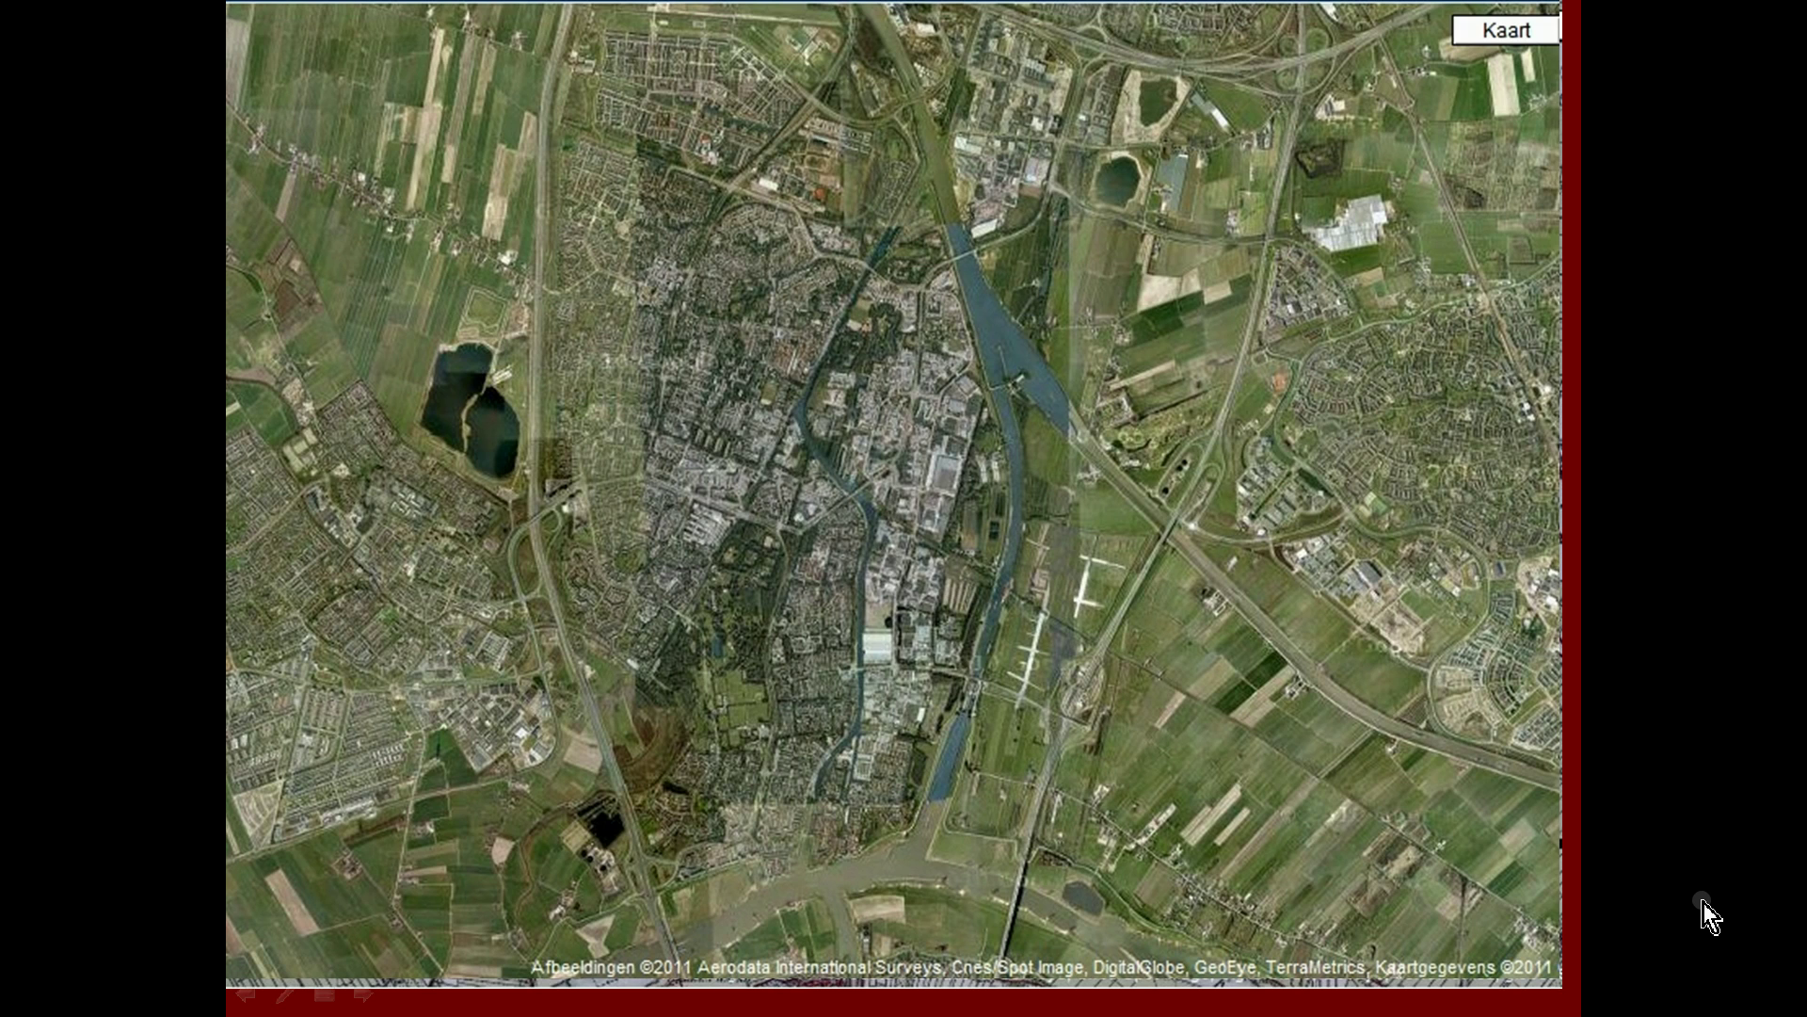
Step: Advance past the aerial map and 'Maar laten we beginnen bij het begin' slides and exit the show
{"action": "key", "text": "Right"}
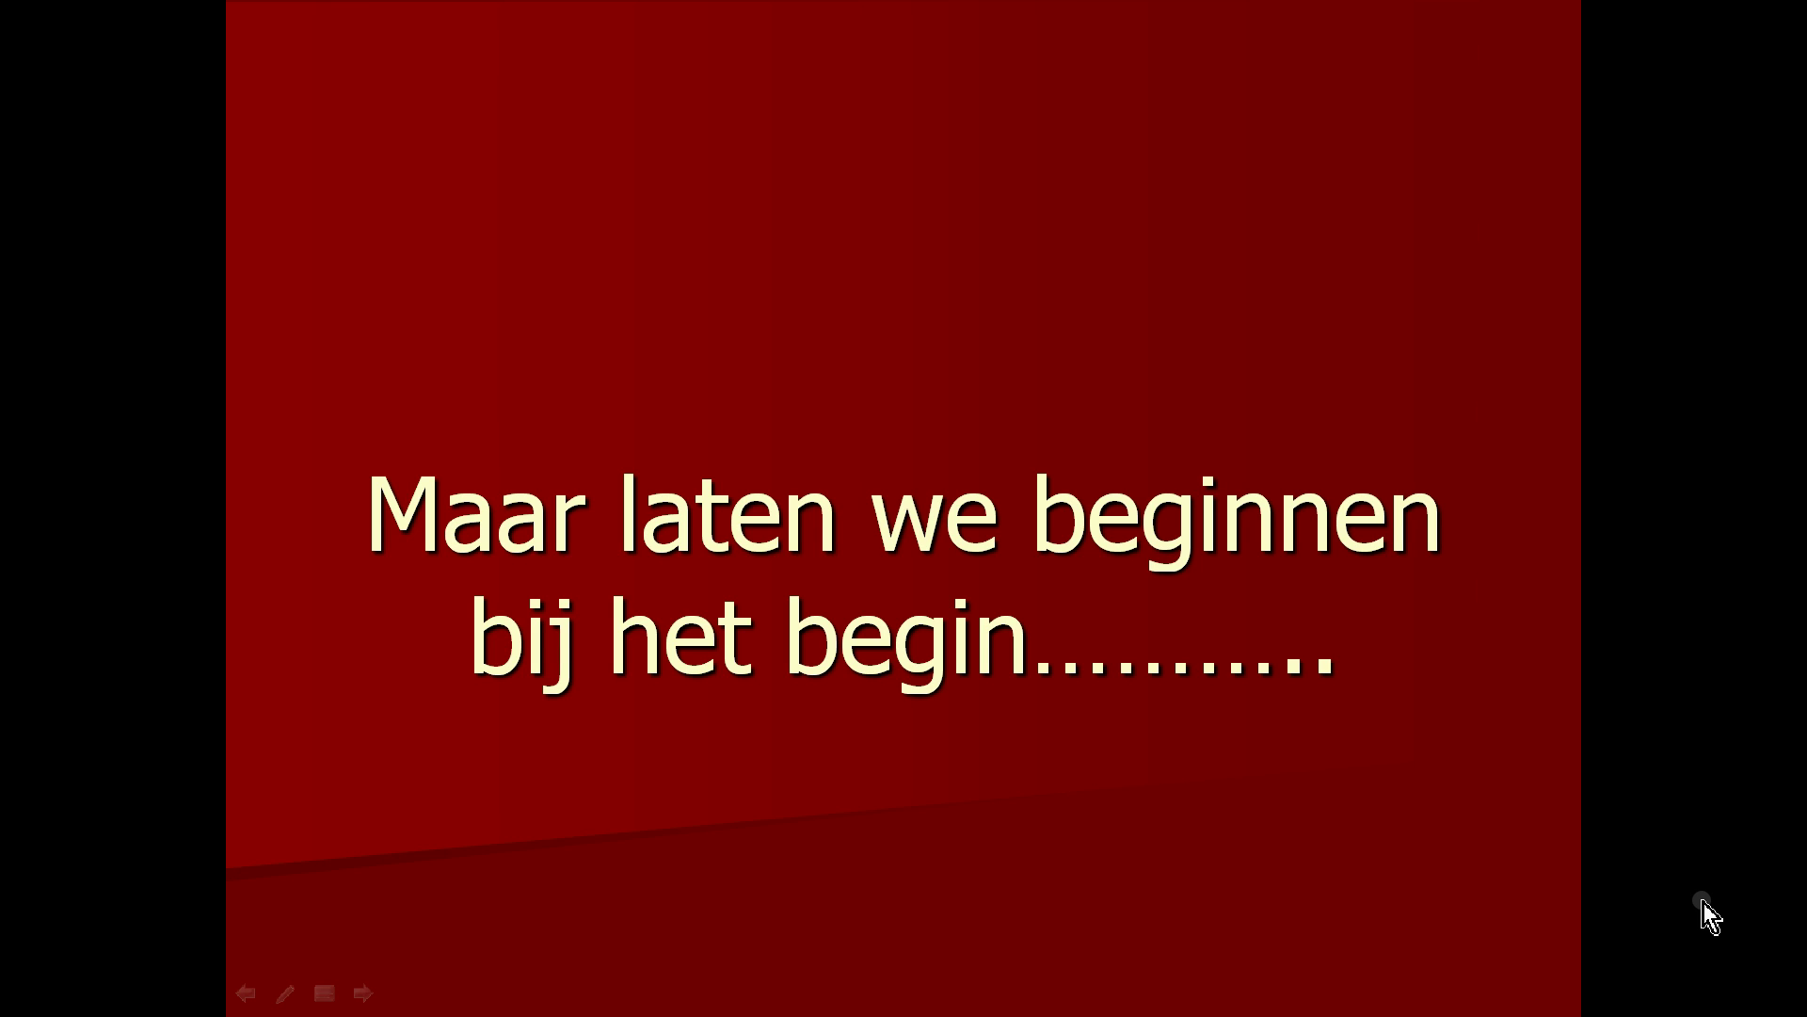
{"action": "key", "text": "Right"}
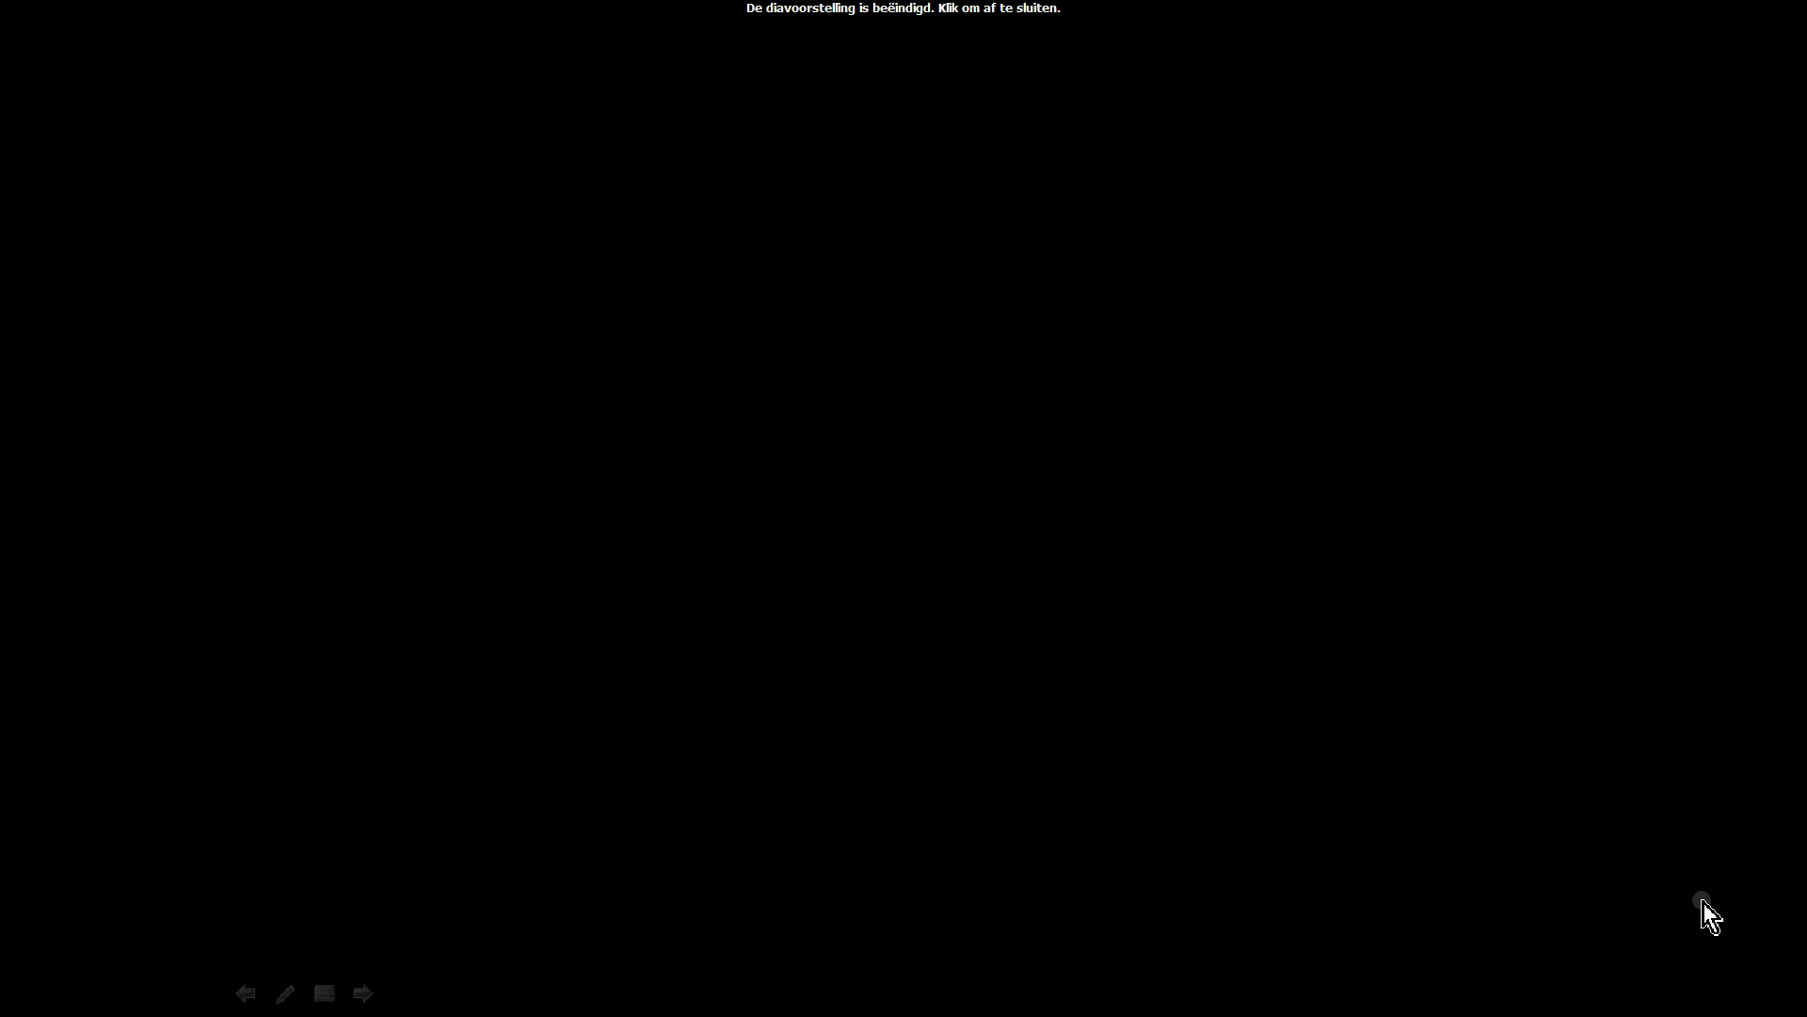
{"action": "key", "text": "Right"}
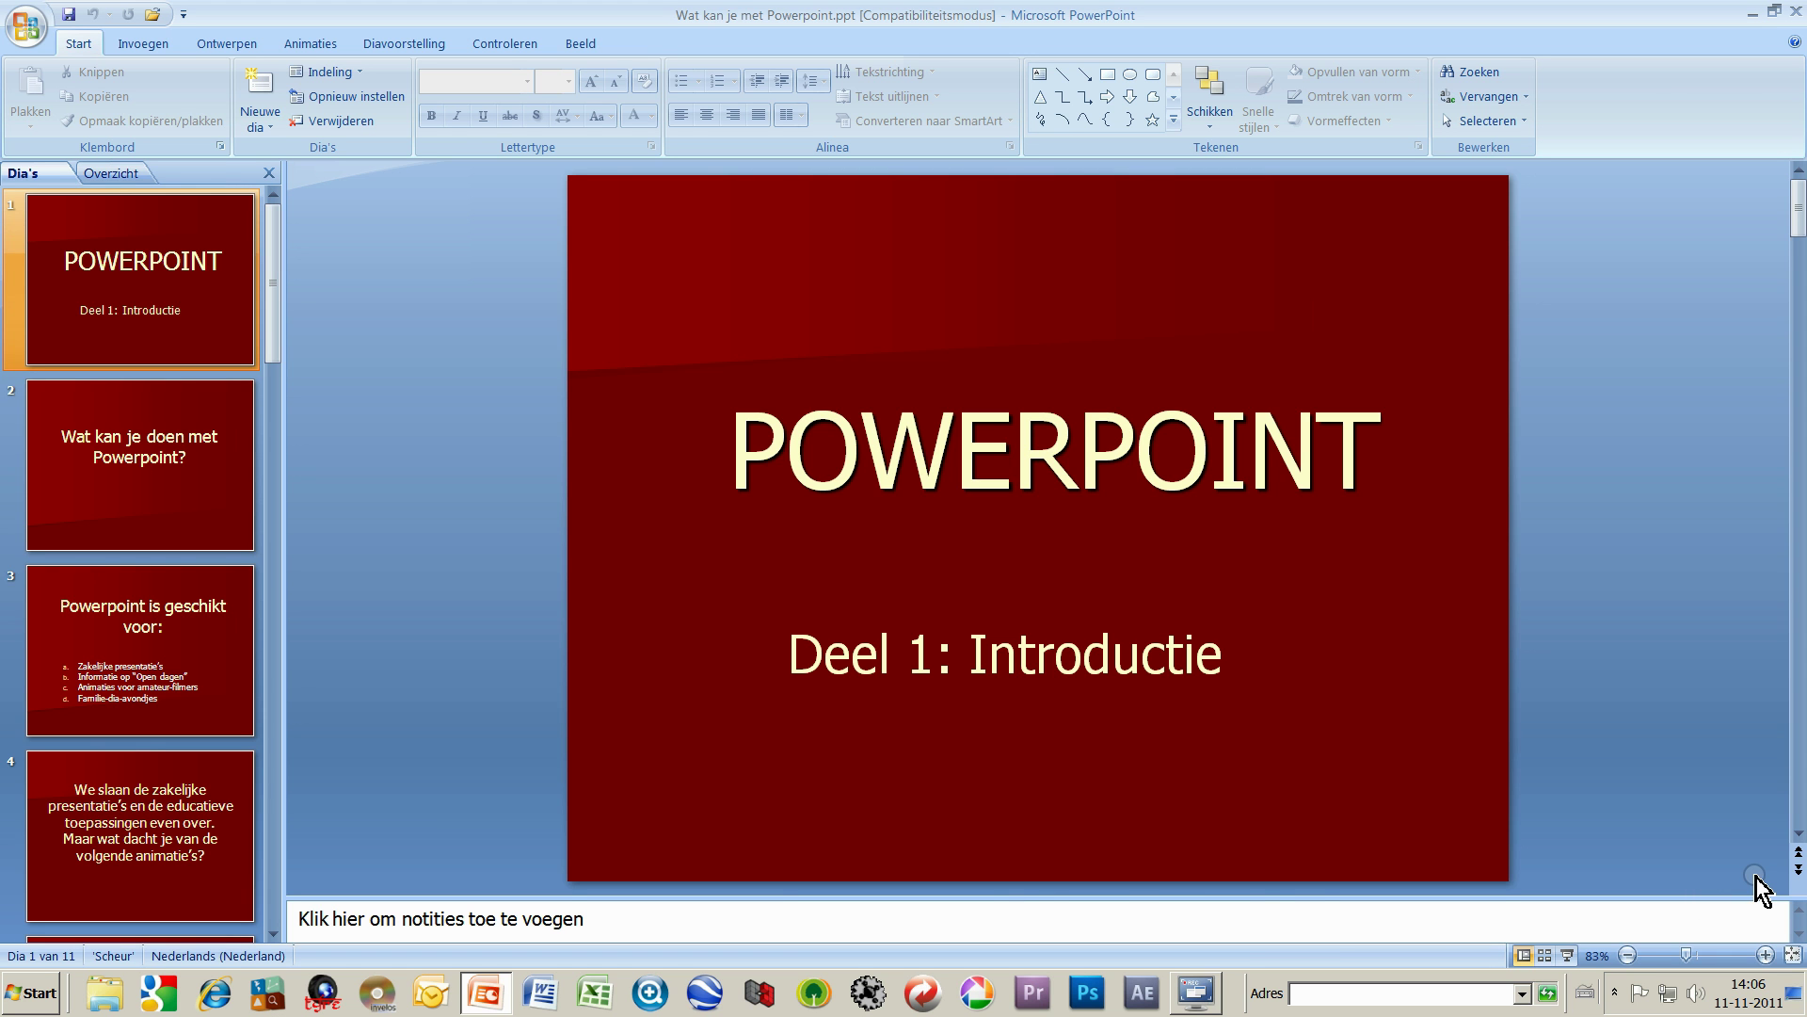
Step: Create the new blank presentation Presentatie2 with Ctrl+N
{"action": "key", "text": "ctrl+n"}
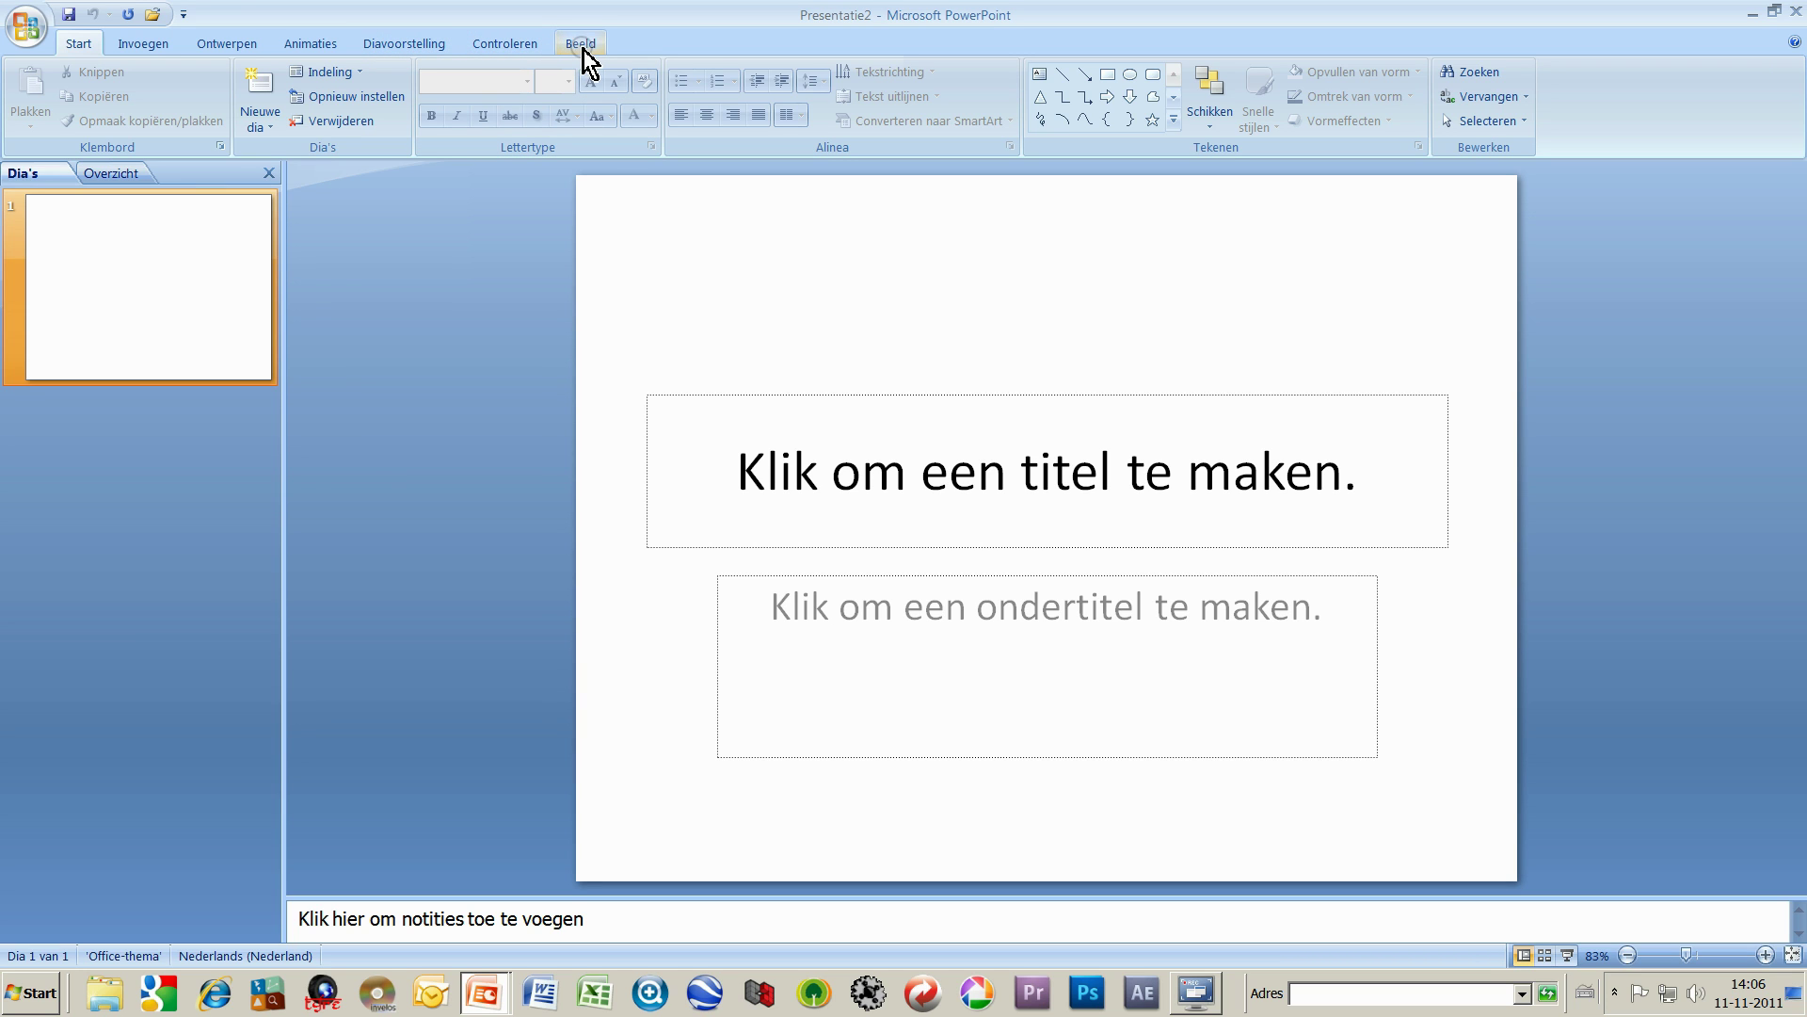
{"action": "left_click", "coordinate": [31, 34]}
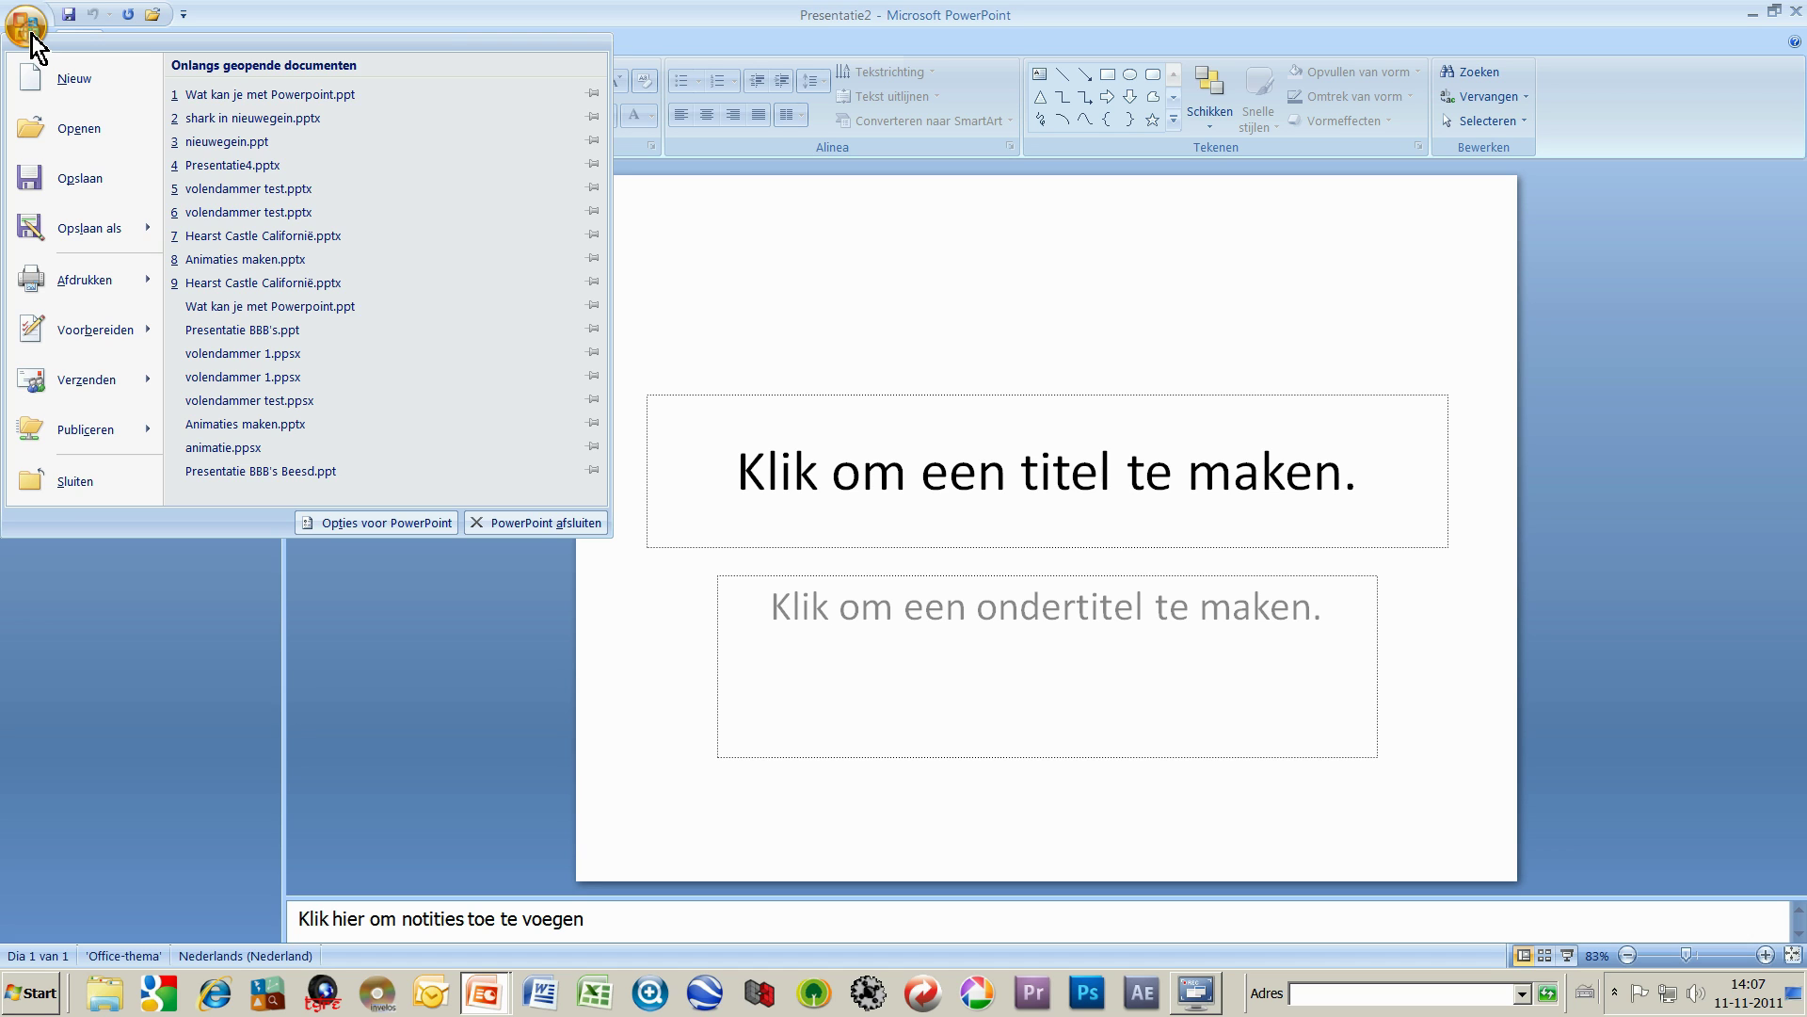
{"action": "left_click", "coordinate": [31, 34]}
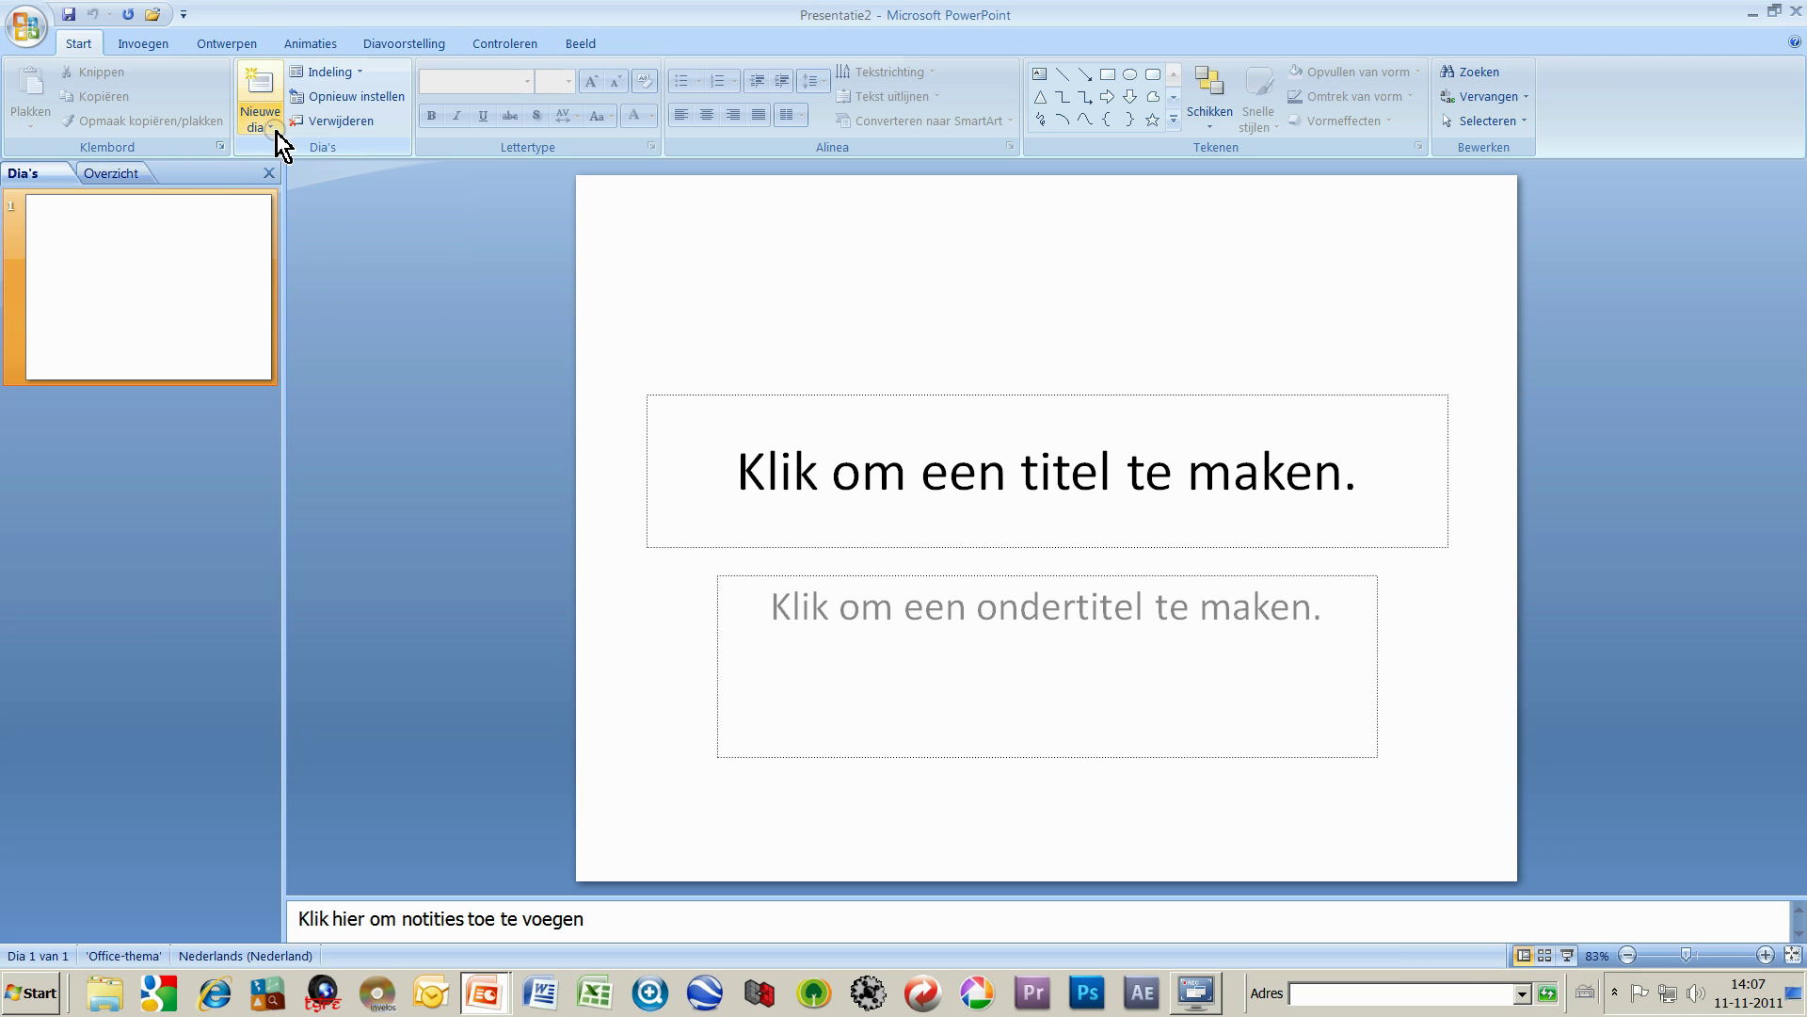
Step: Browse the Indeling layout gallery without changing the Titeldia layout, then show the Beeld tab
{"action": "left_click", "coordinate": [359, 79]}
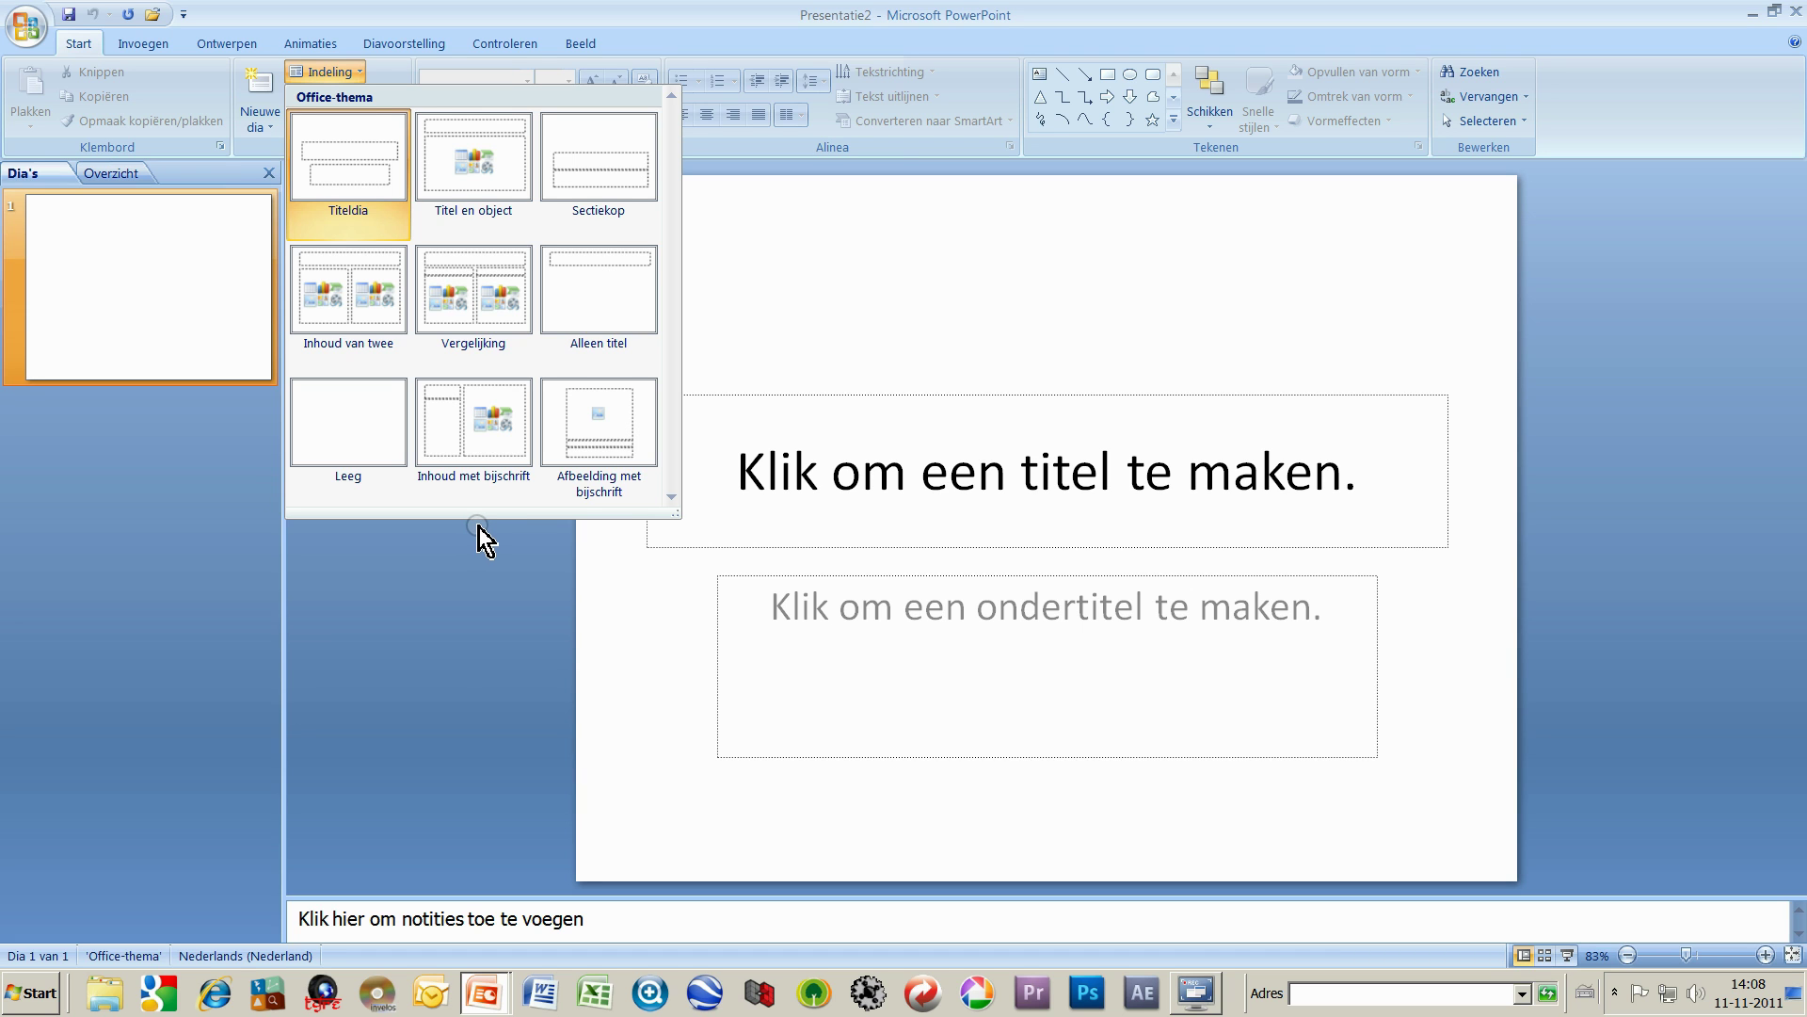
{"action": "left_click", "coordinate": [581, 44]}
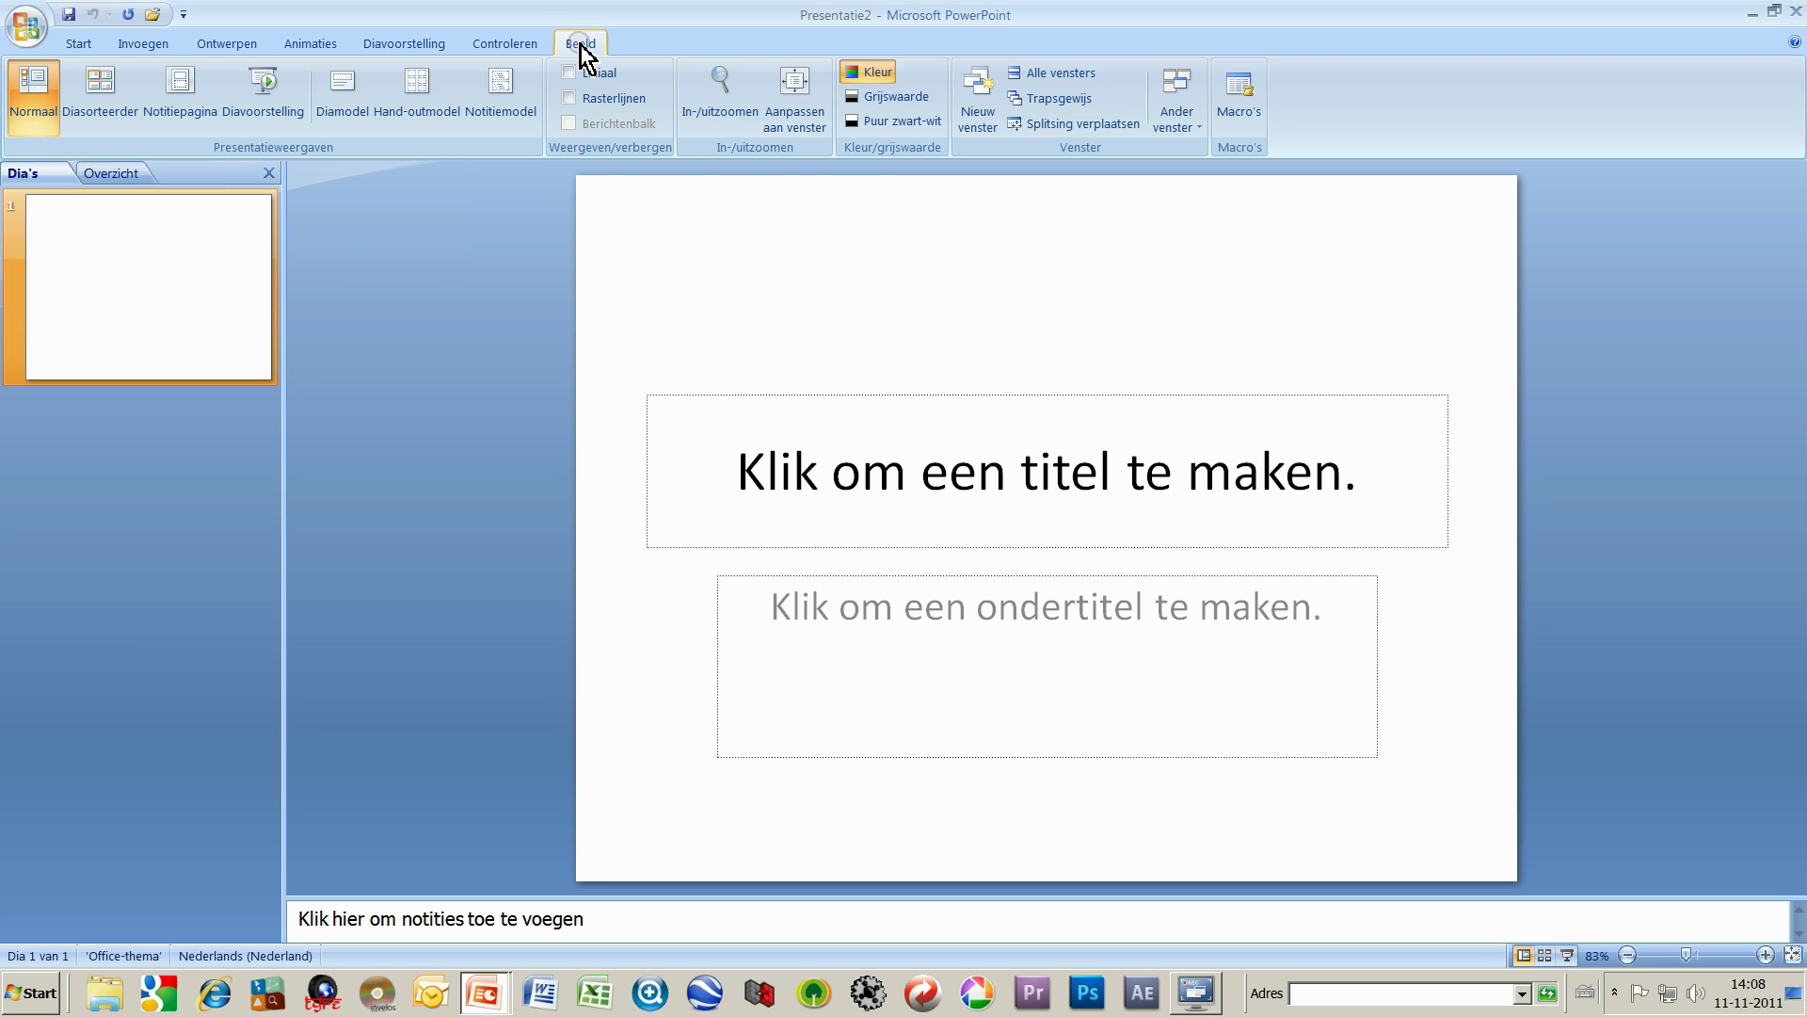
Step: Enter Diamodel (Slide Master) view and select the two-column comparison layout for editing
{"action": "left_click", "coordinate": [354, 115]}
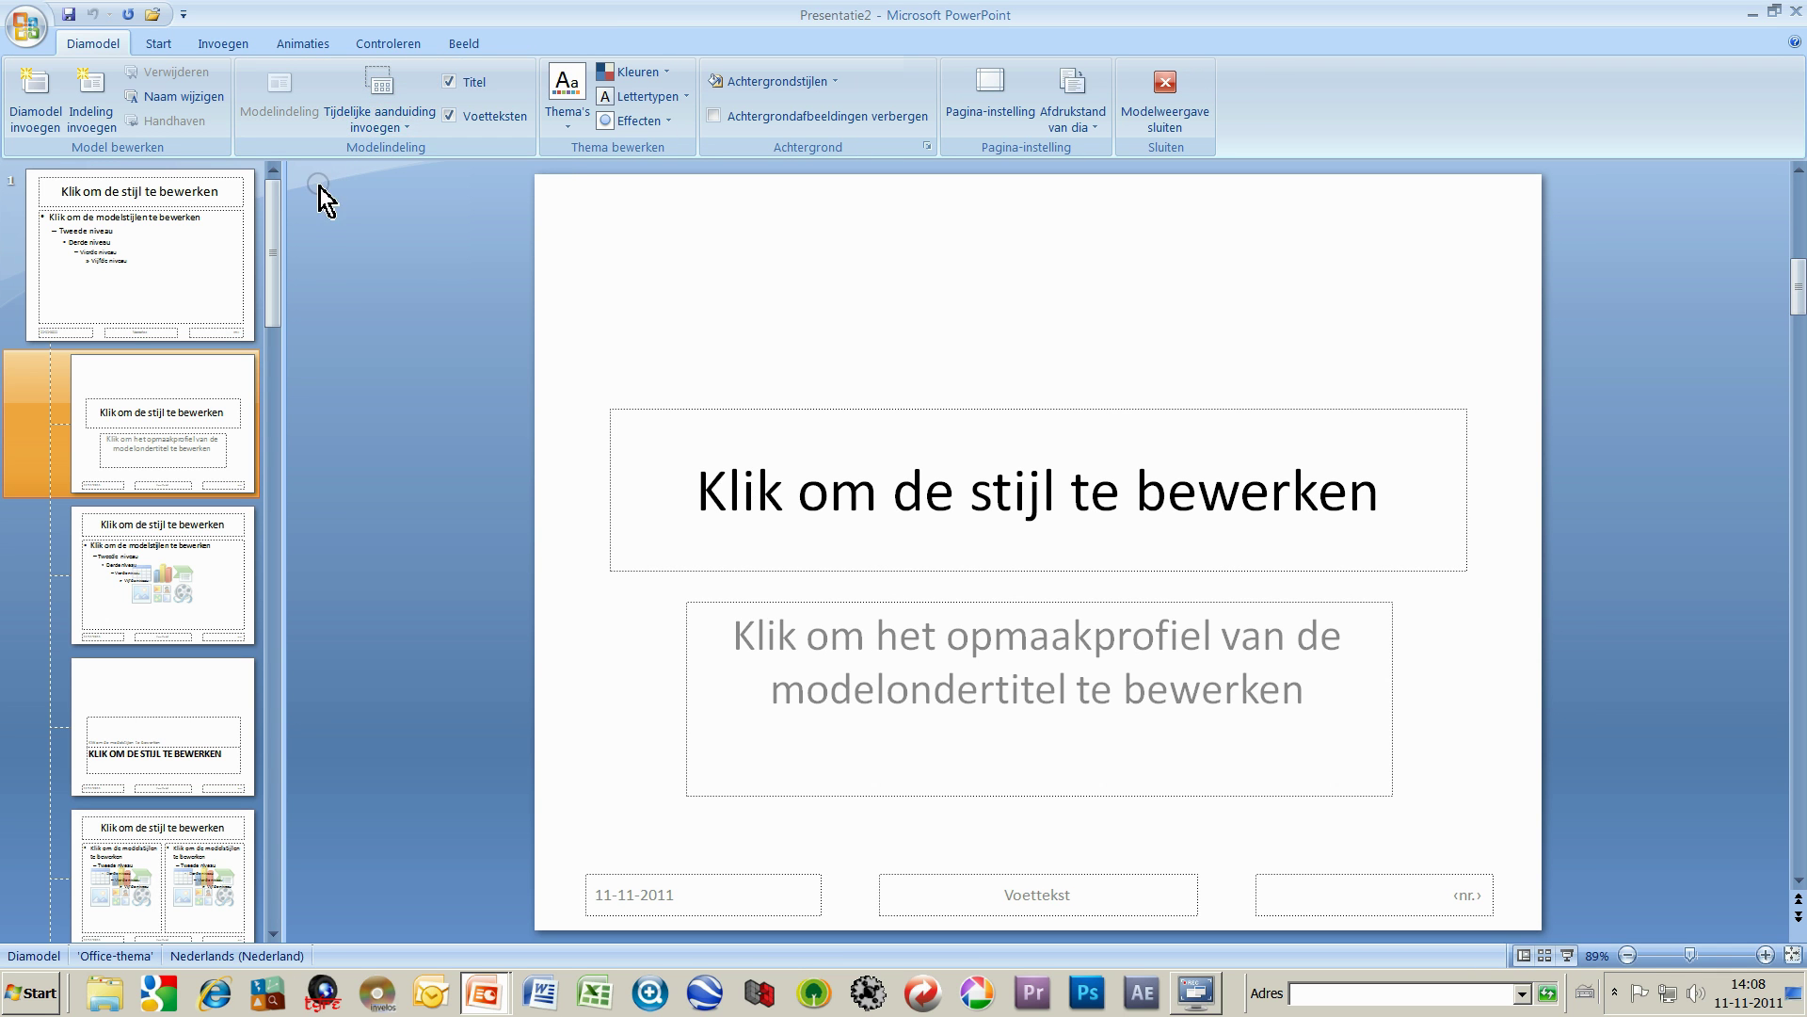
{"action": "left_click_drag", "start_coordinate": [284, 303], "coordinate": [284, 535]}
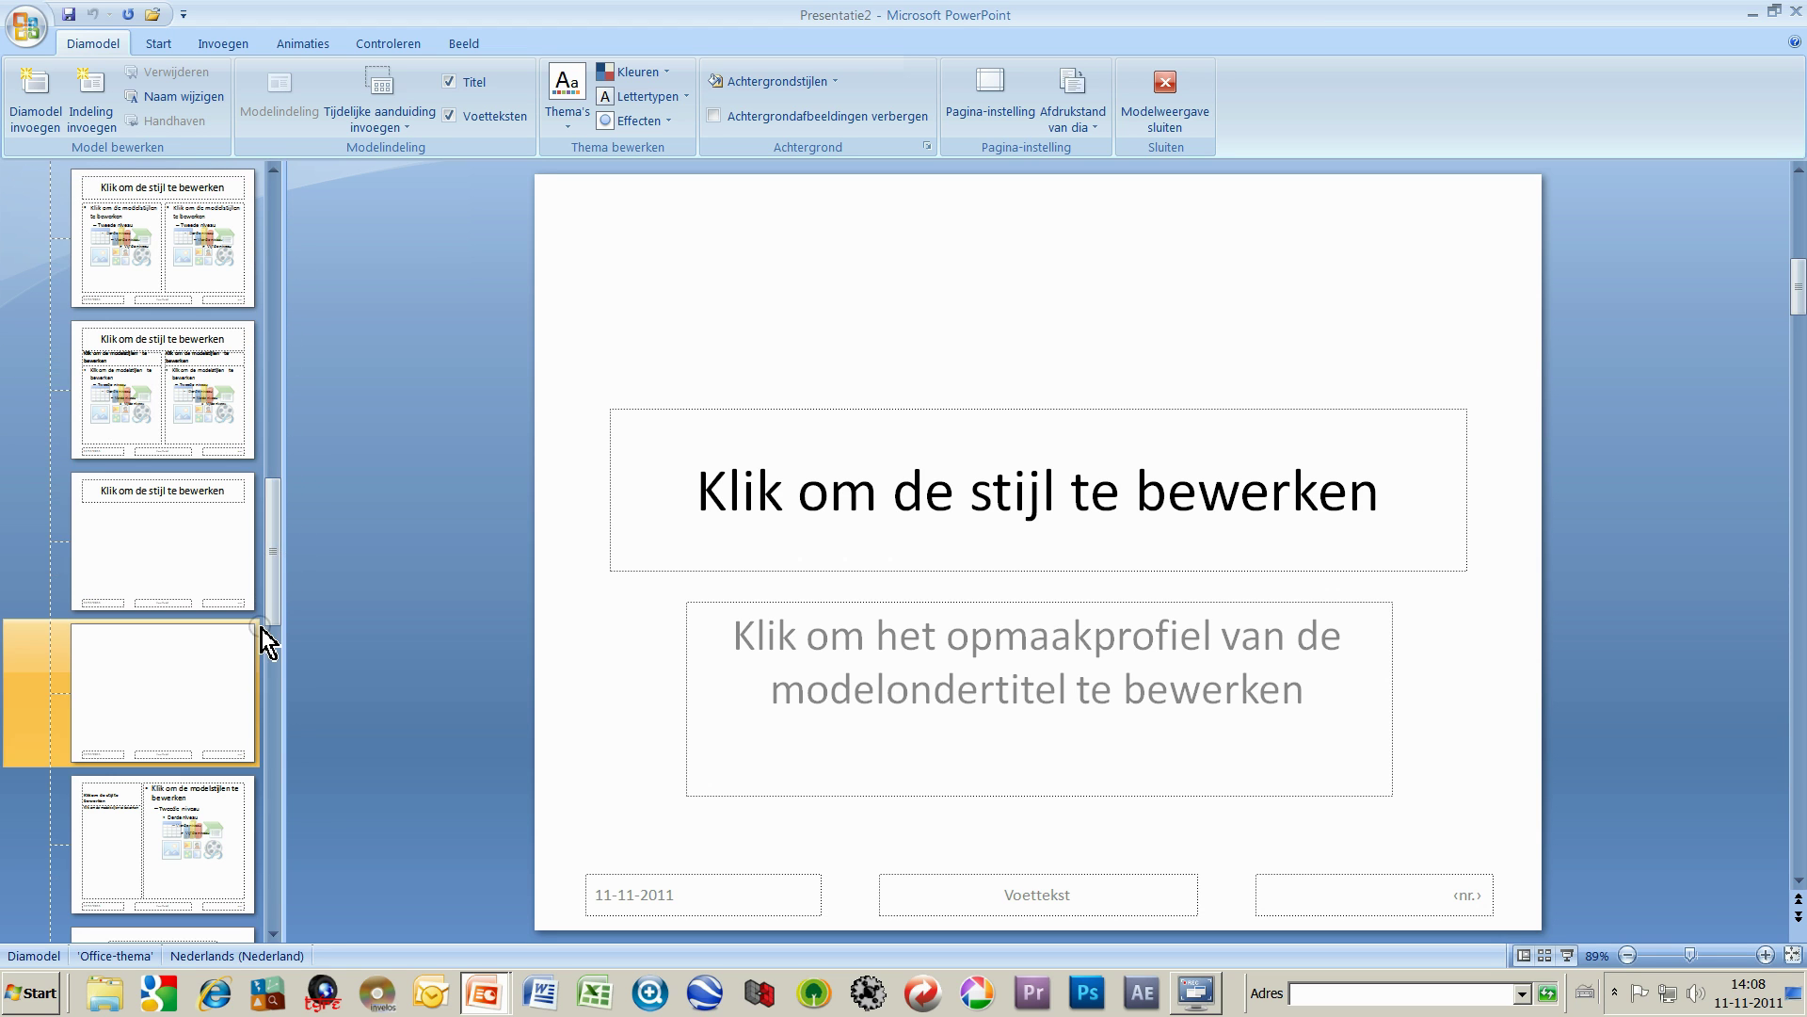
{"action": "left_click", "coordinate": [215, 414]}
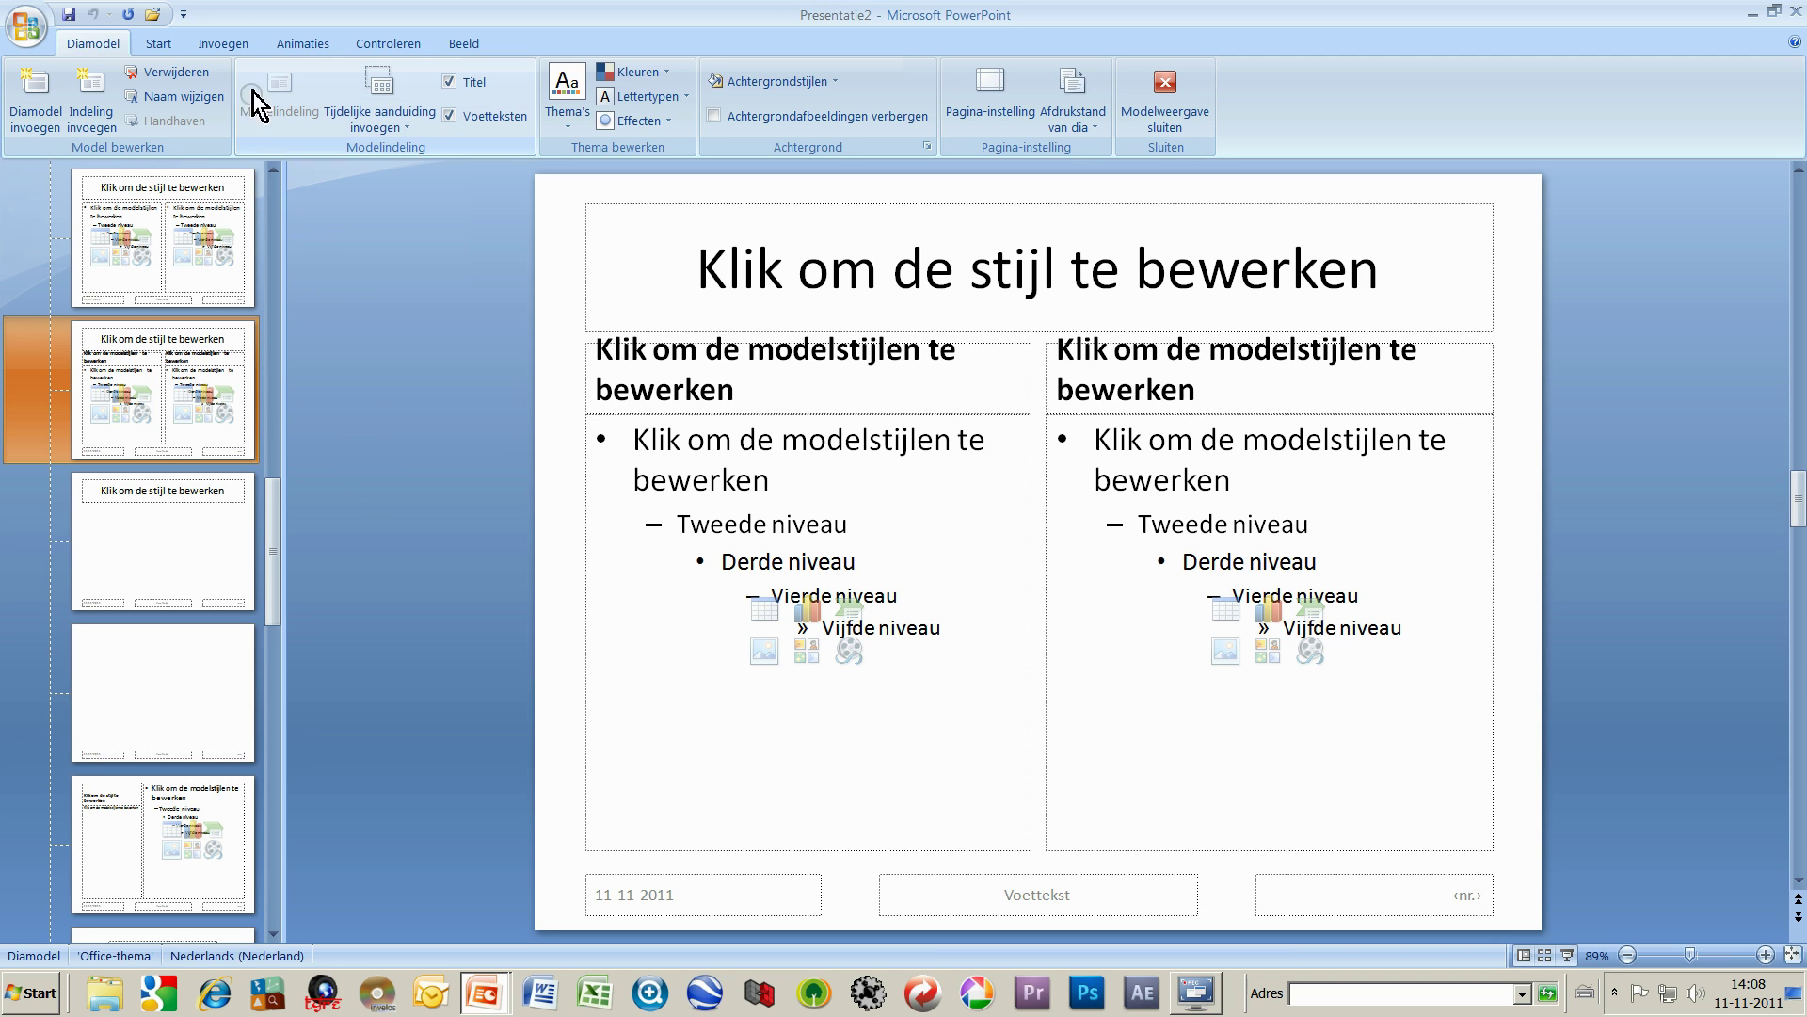
{"action": "left_click", "coordinate": [154, 43]}
Step: Start Presentatie3 and display the Vormen shapes gallery on the Invoegen tab
{"action": "left_click", "coordinate": [127, 14]}
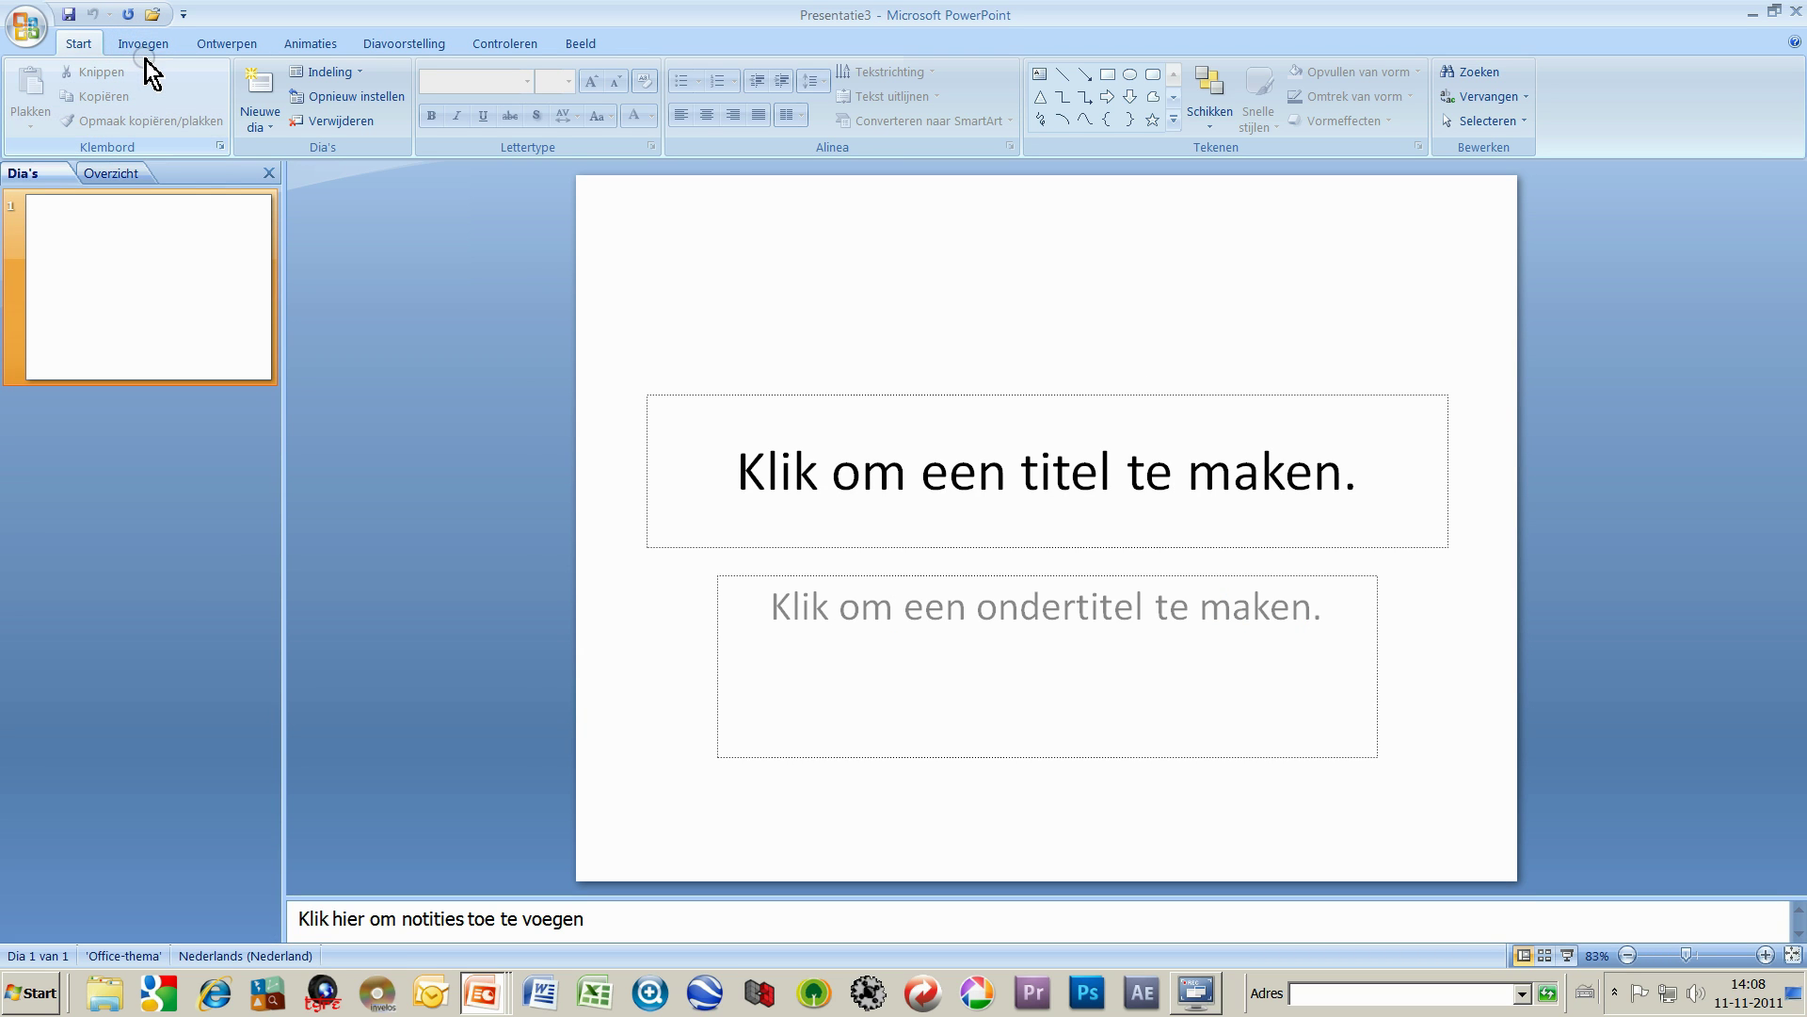
{"action": "left_click", "coordinate": [150, 45]}
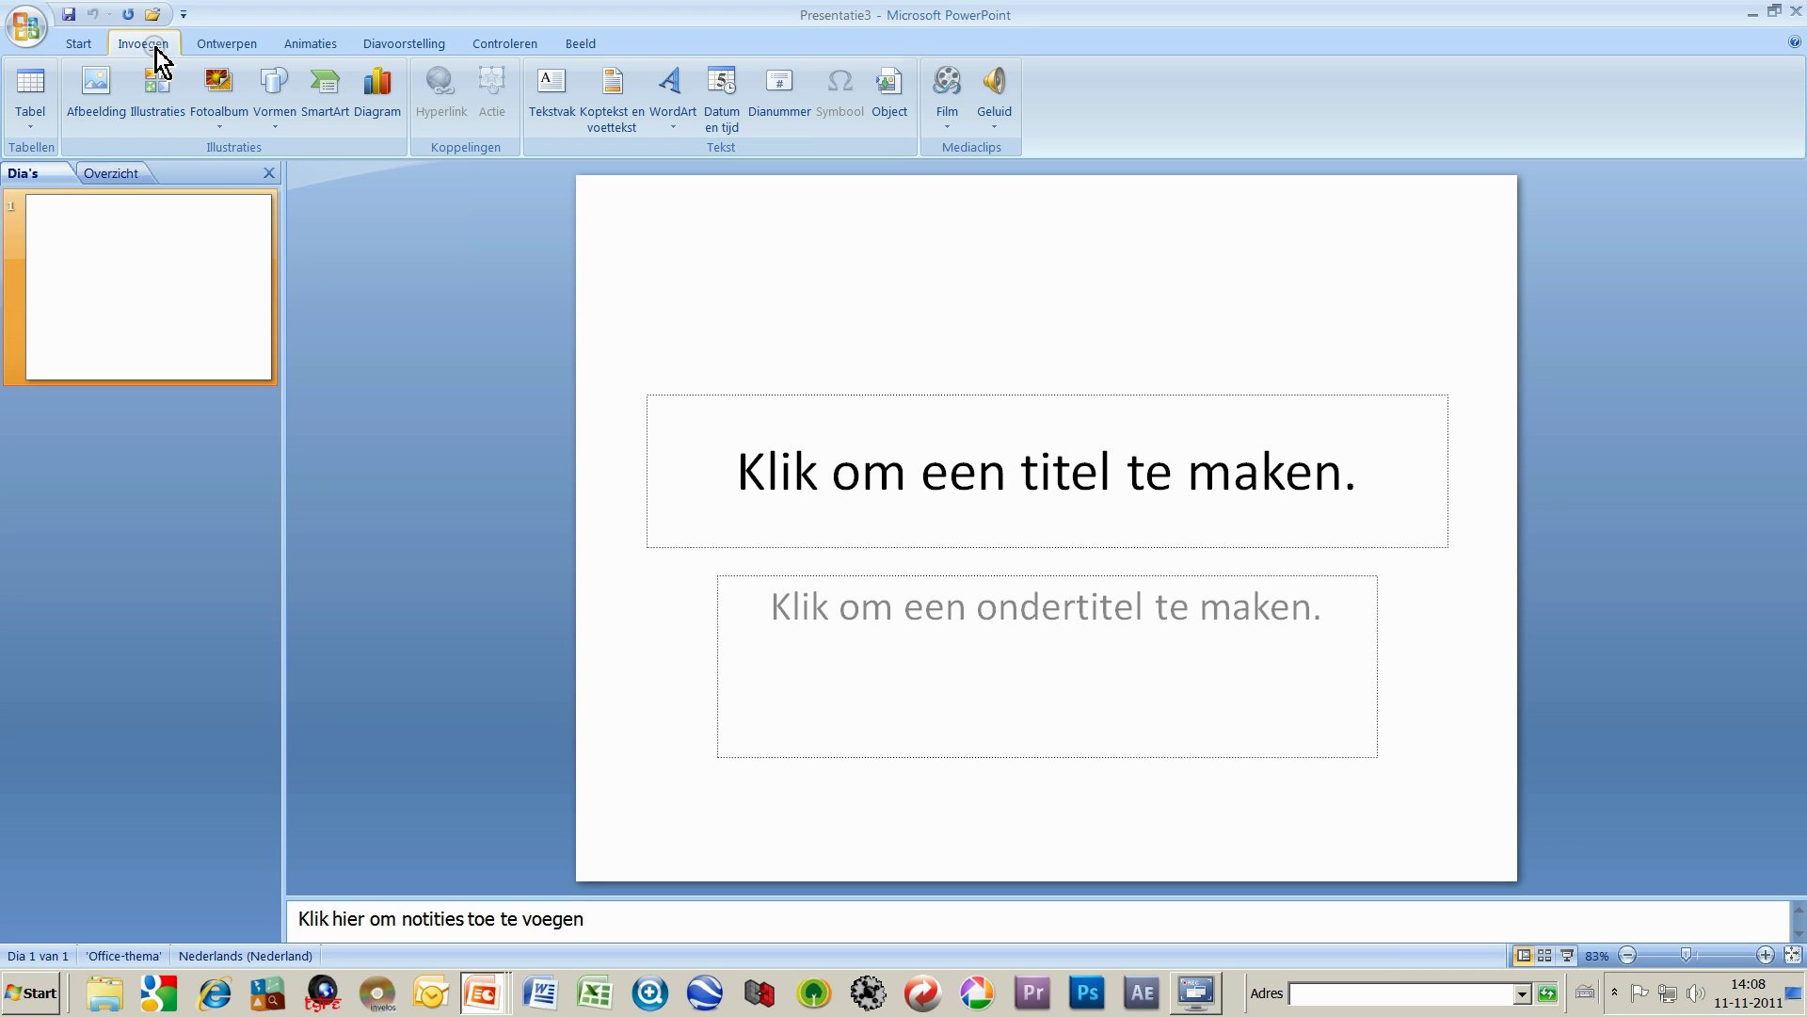
{"action": "left_click", "coordinate": [275, 131]}
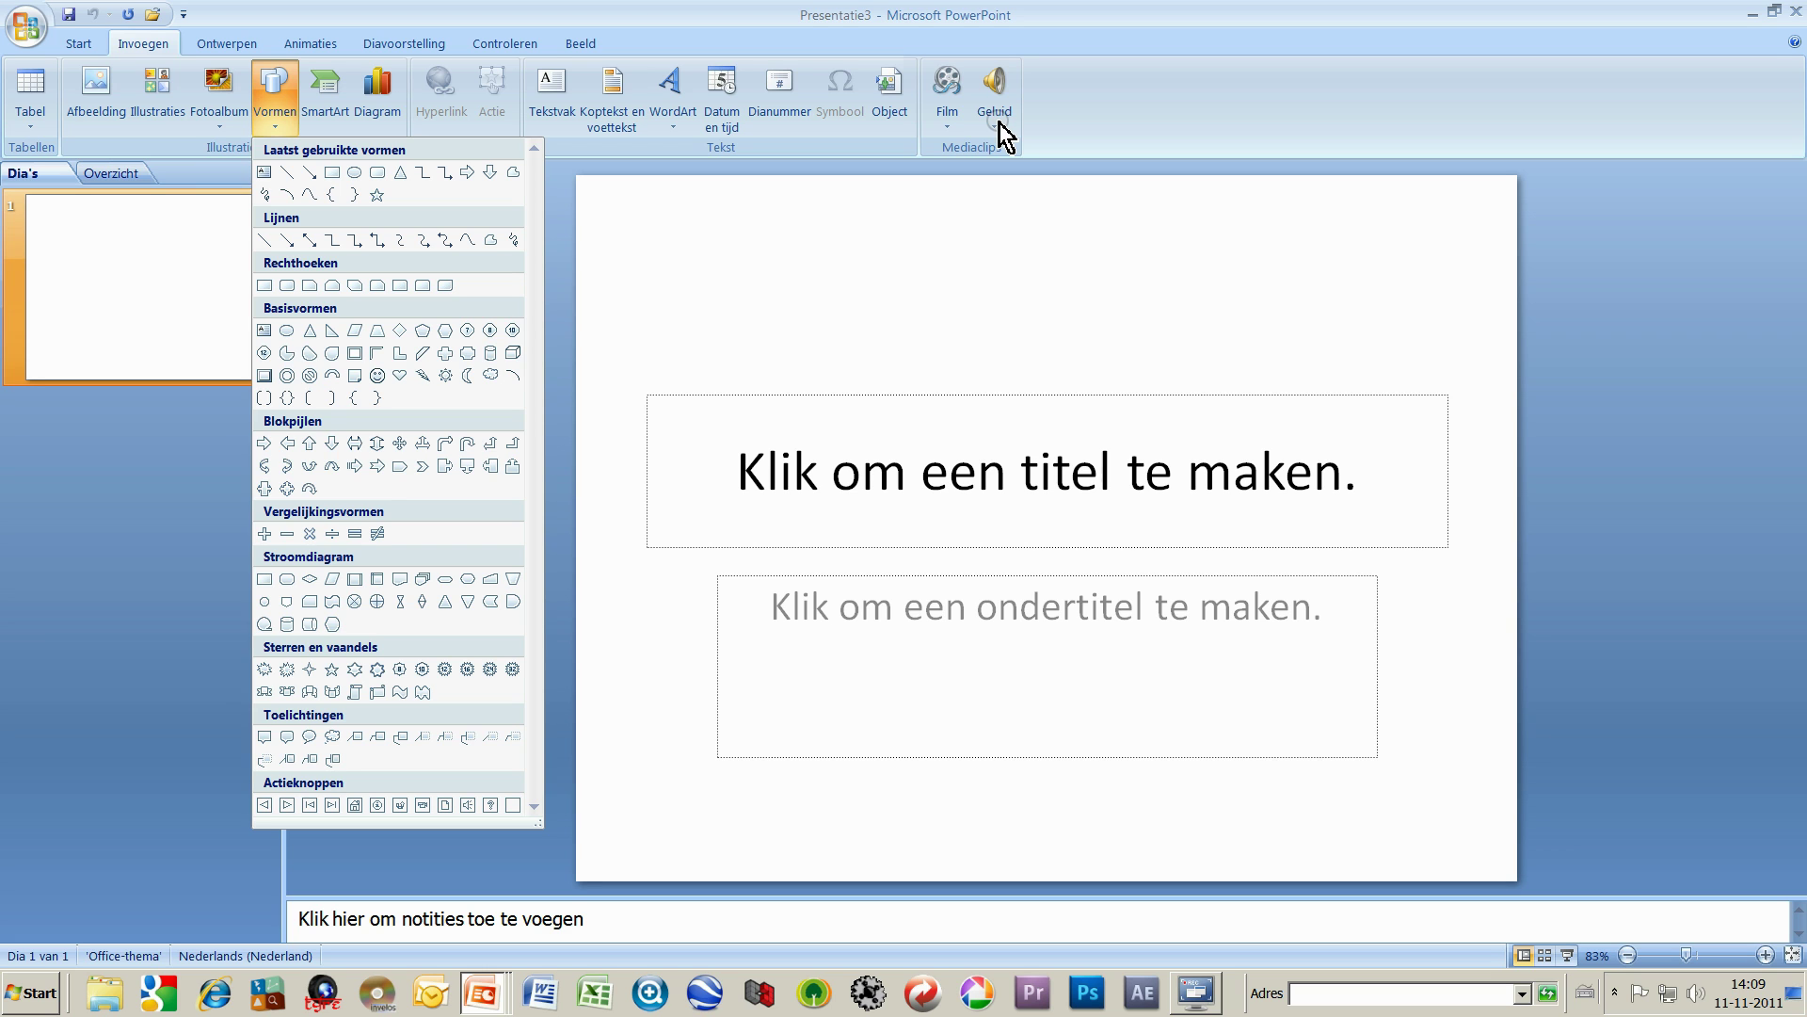
Step: Close the shapes gallery and display the Ontwerpen tab's theme gallery
{"action": "left_click", "coordinate": [226, 47]}
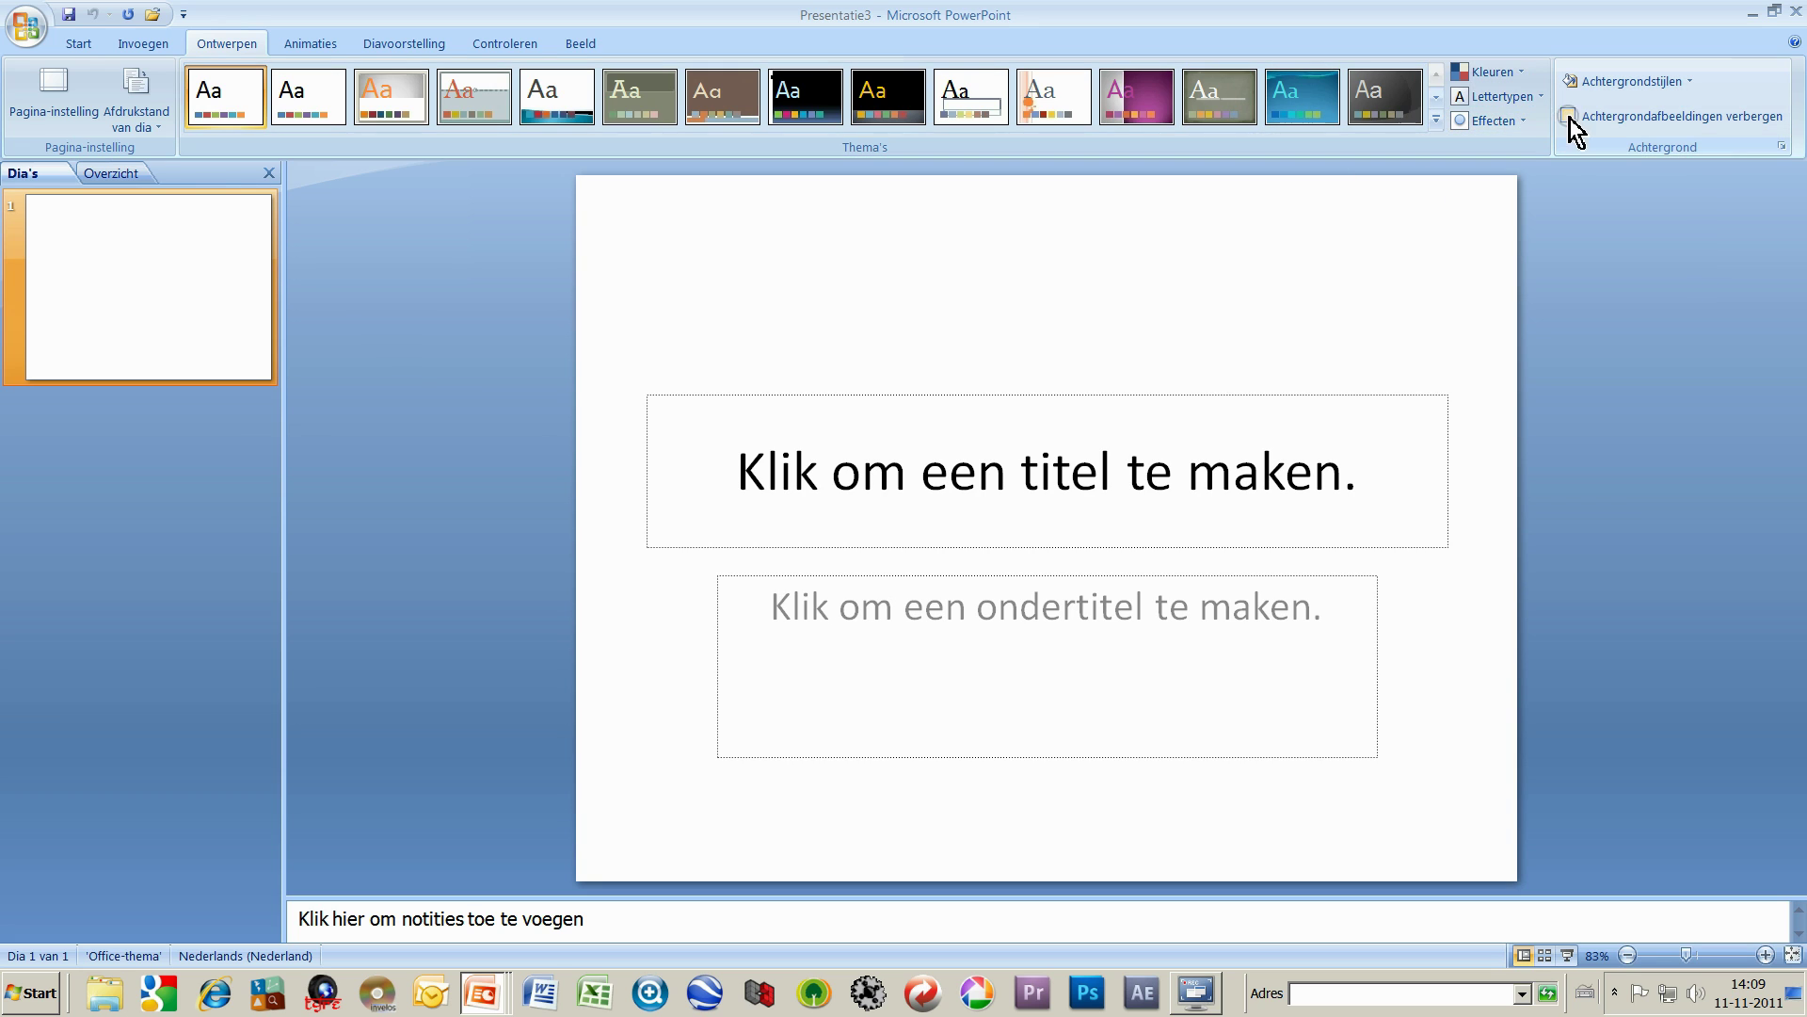
Step: Browse the Achtergrondstijlen gallery, then display the Animaties slide-transition options
{"action": "left_click", "coordinate": [1691, 81]}
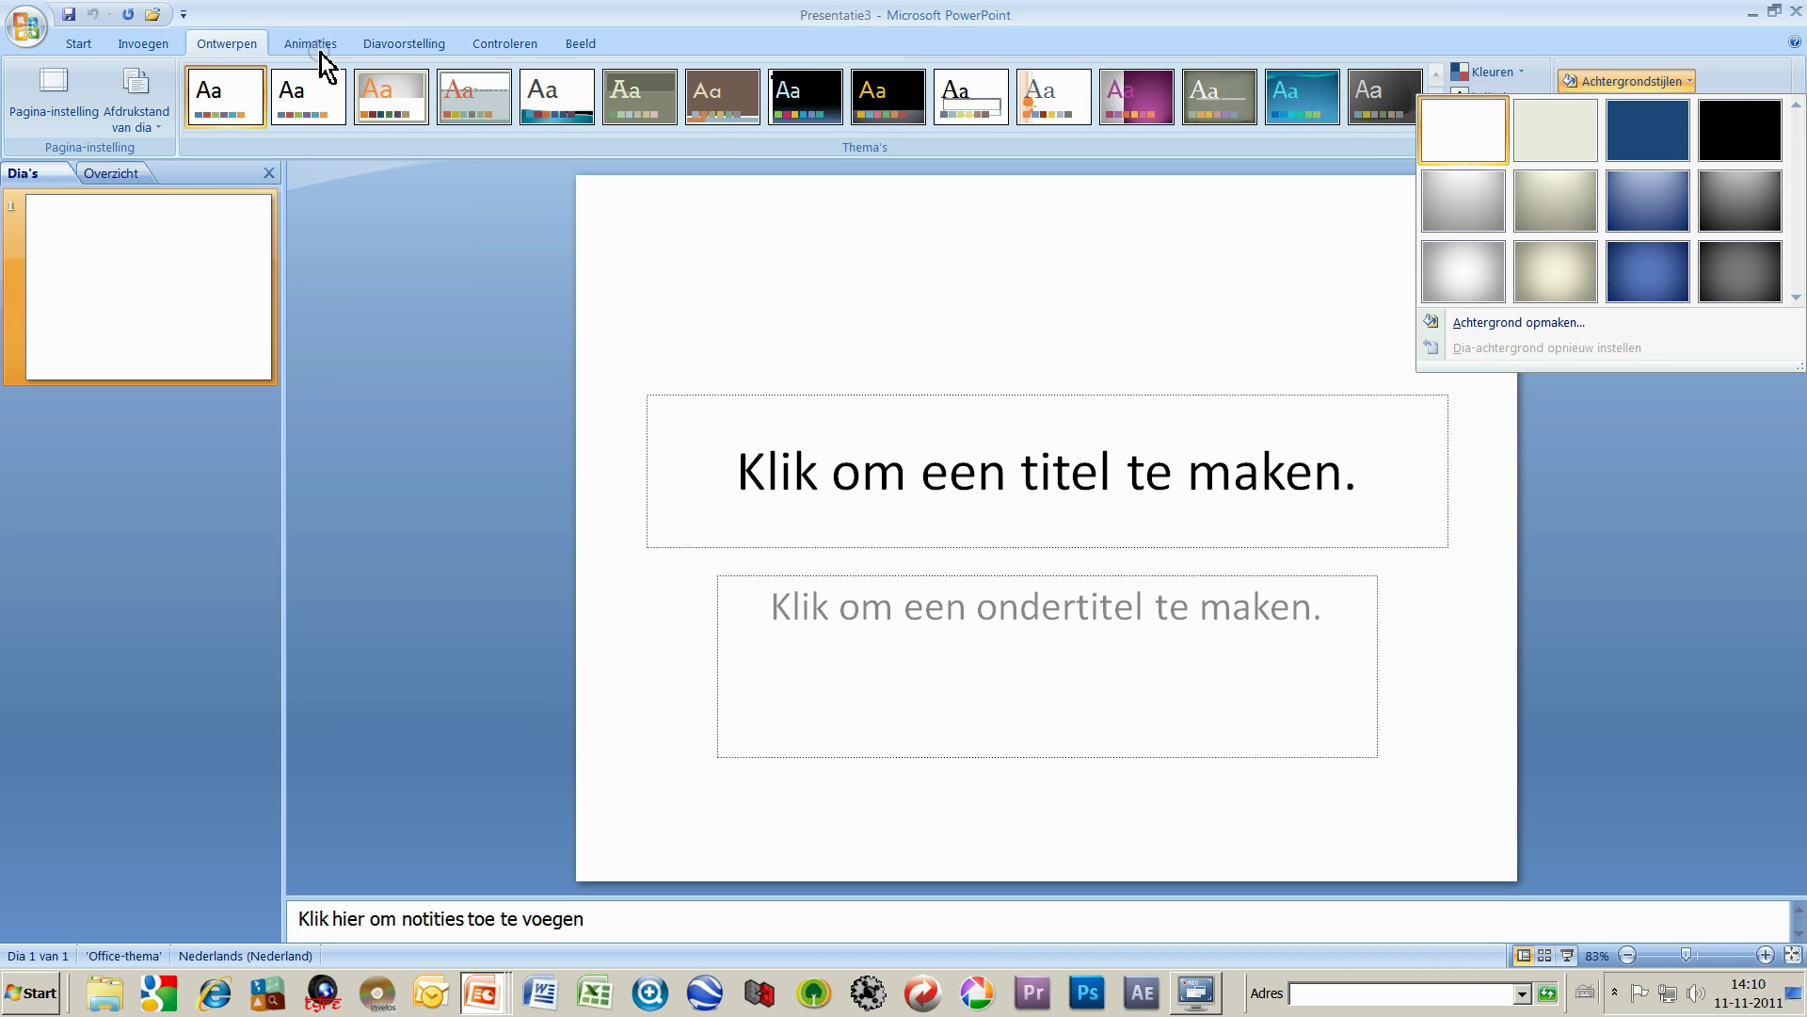
{"action": "left_click", "coordinate": [321, 47]}
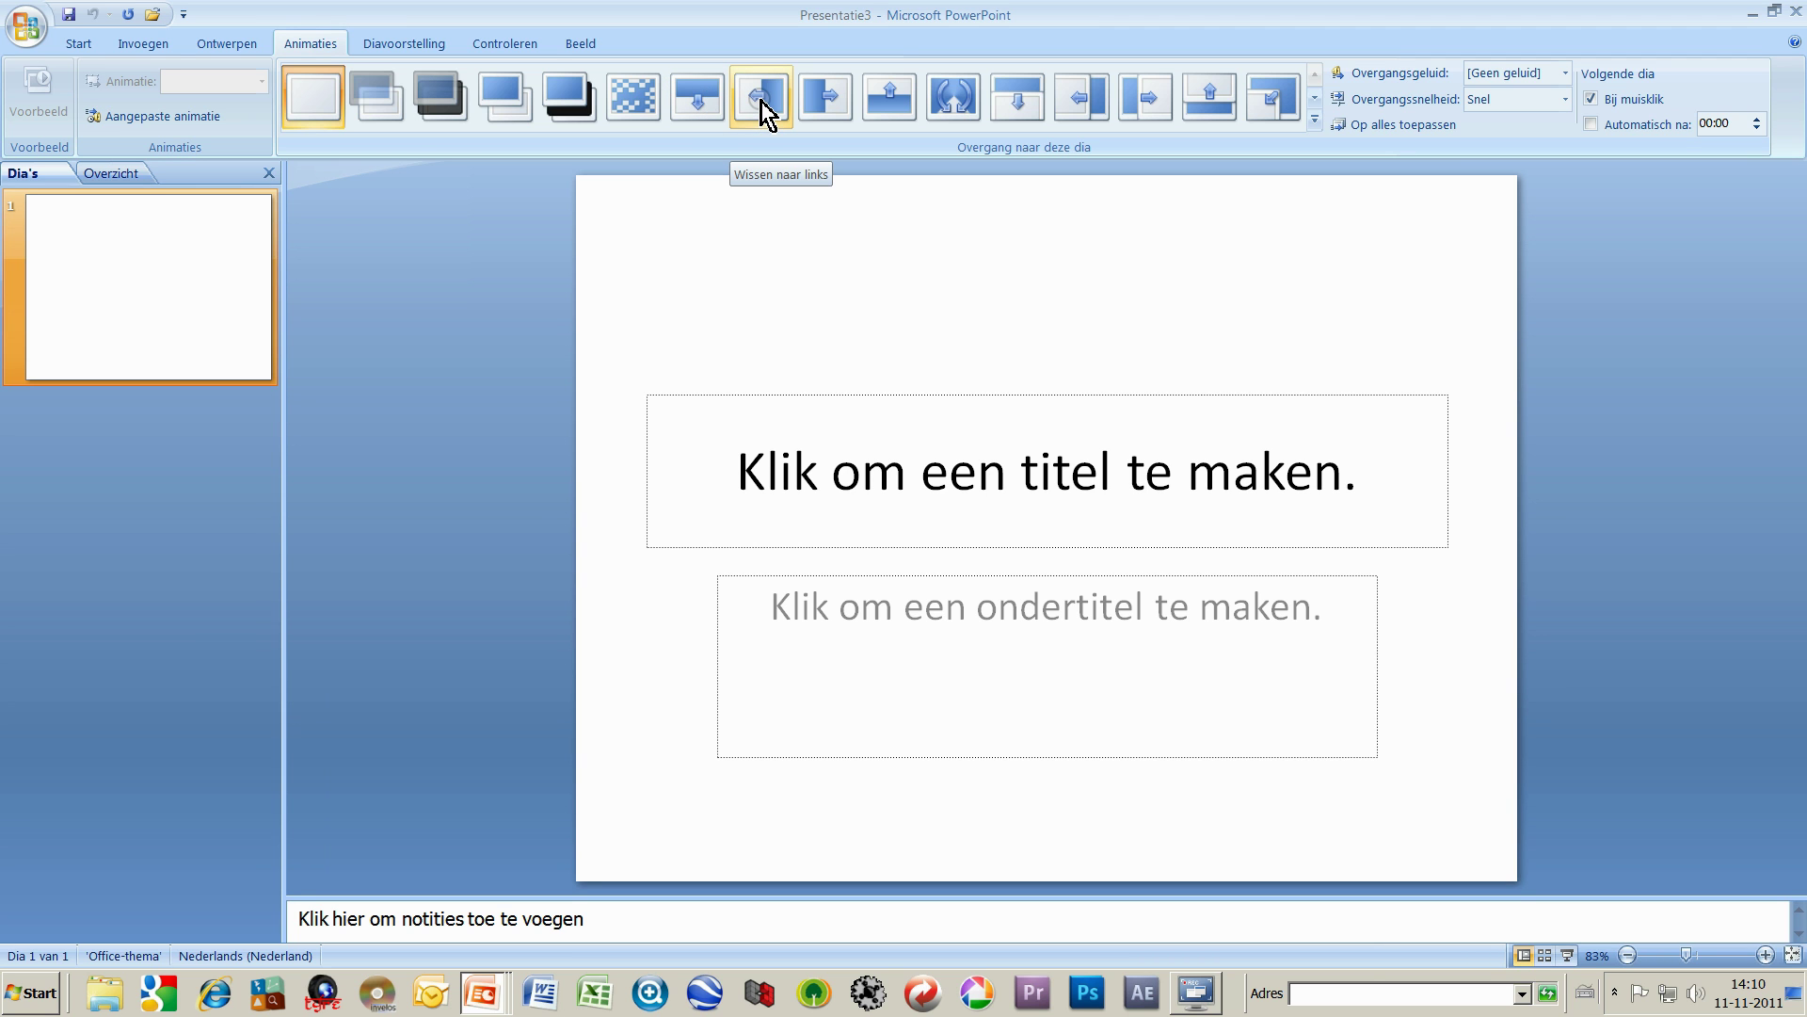
Step: Display the Diavoorstelling tab's options for starting and setting up the show
{"action": "left_click", "coordinate": [403, 47]}
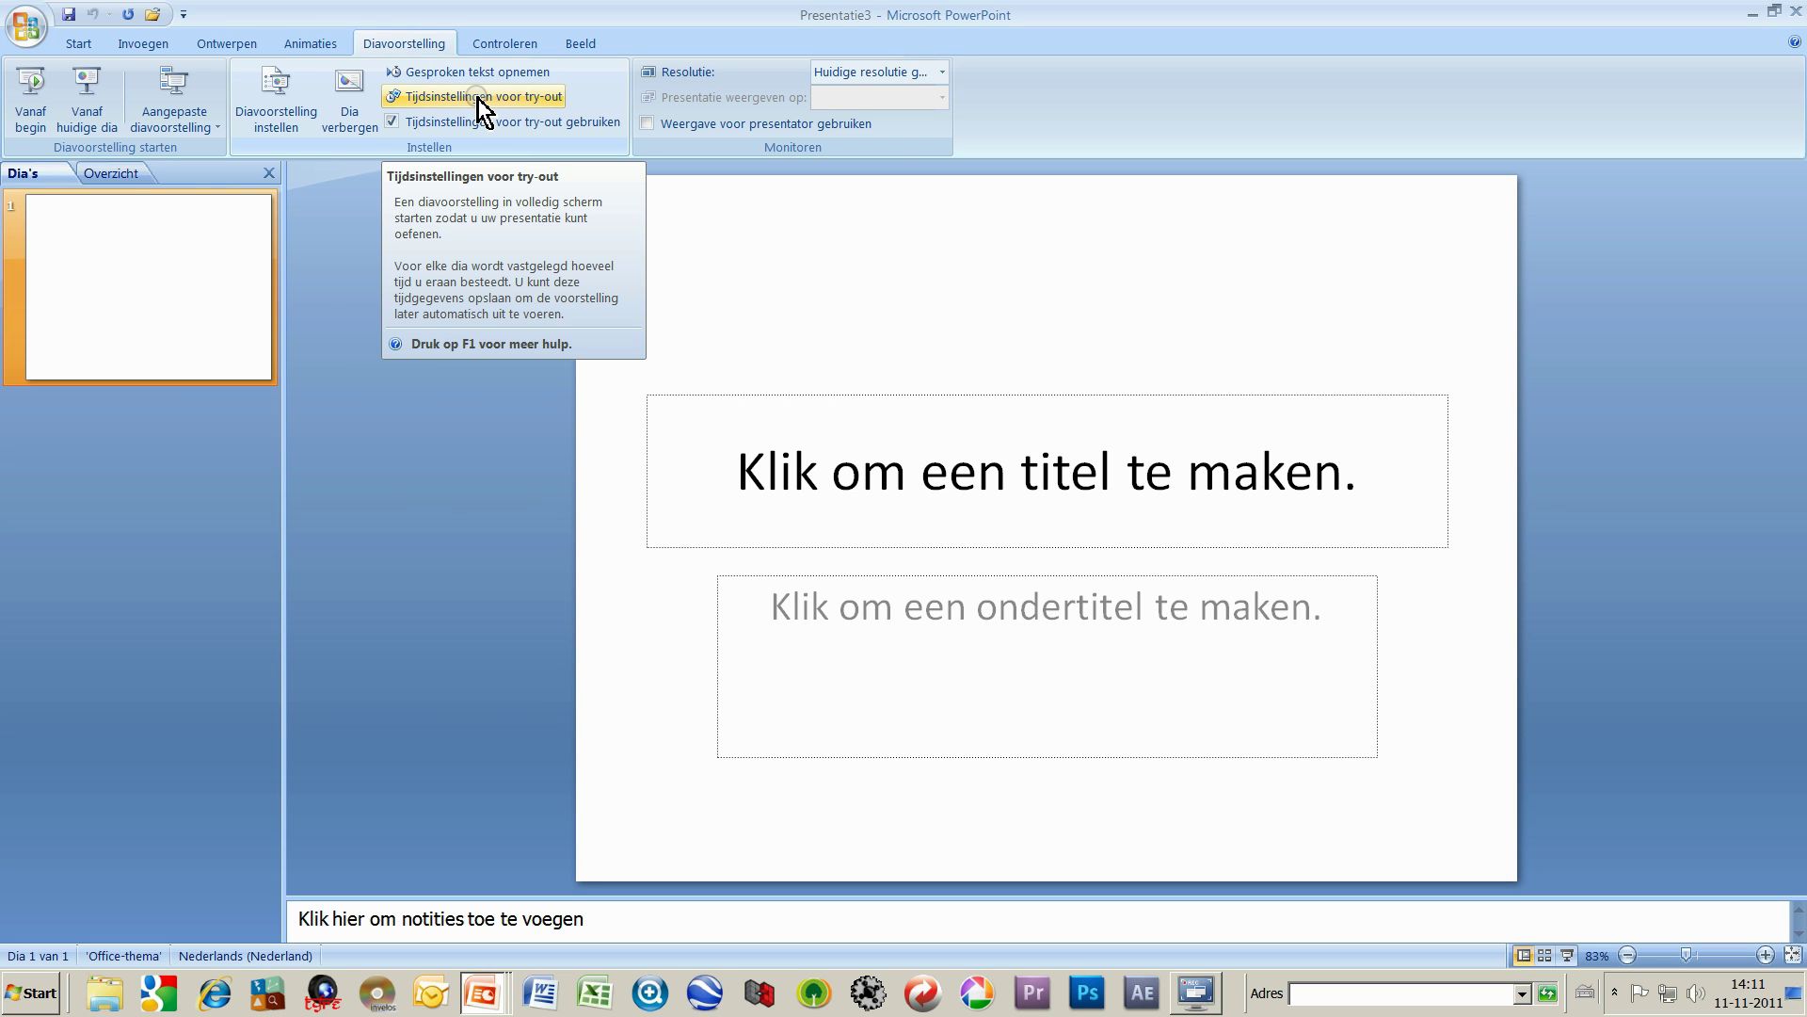
Step: Look over the proofing and comment tools on the Controleren tab, then show the Beeld view options
{"action": "left_click", "coordinate": [506, 44]}
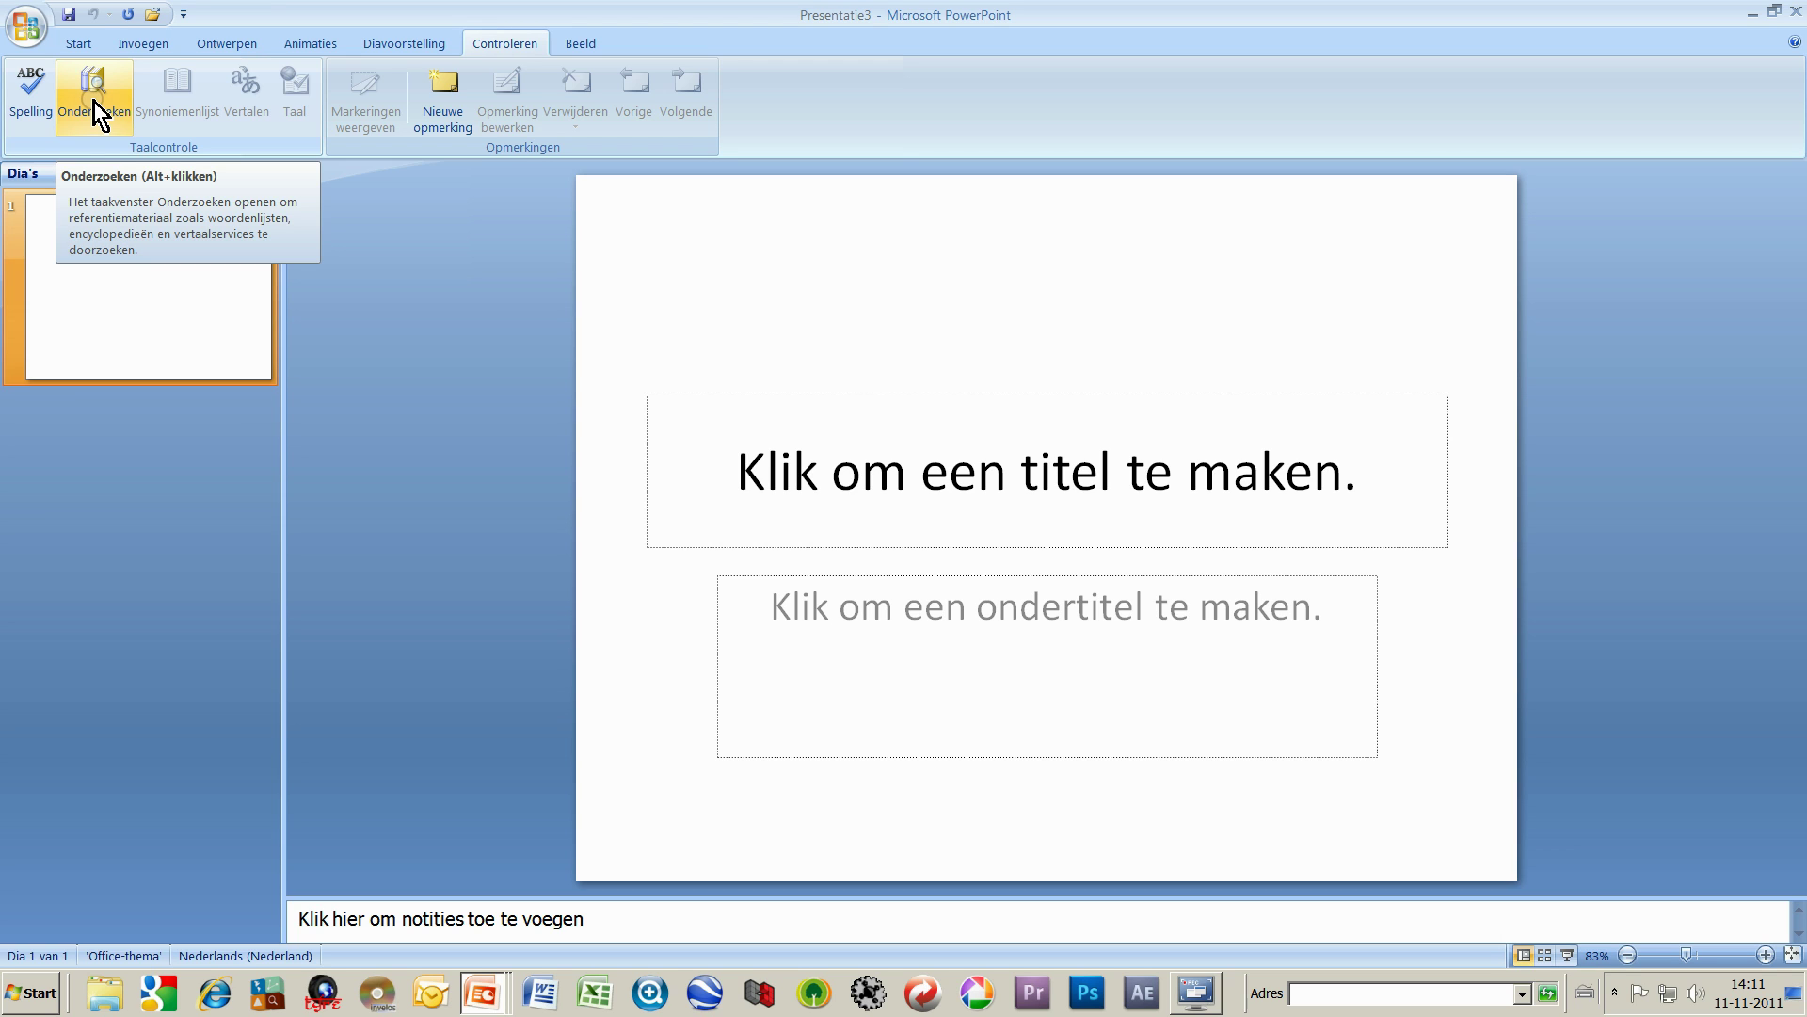
{"action": "left_click", "coordinate": [580, 45]}
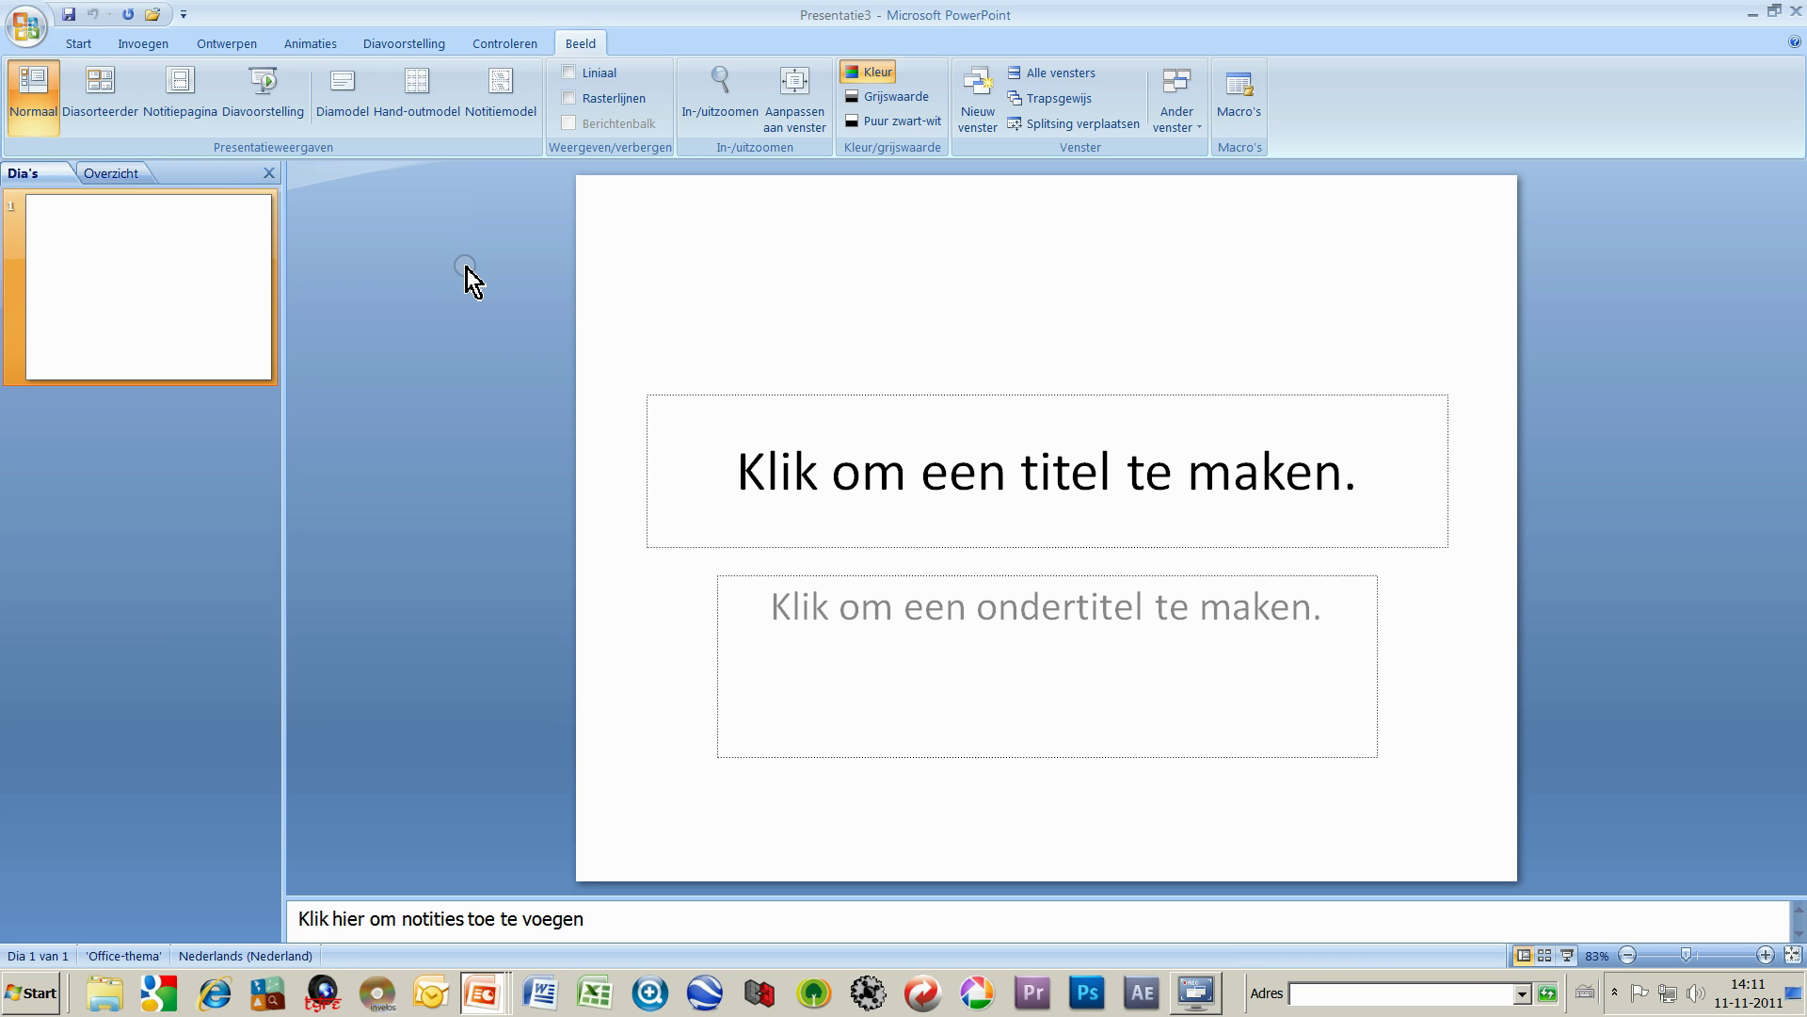
Step: Switch Presentatie3 to Diasorteerder (Slide Sorter) view and bring back the Start tab tools
{"action": "left_click", "coordinate": [99, 115]}
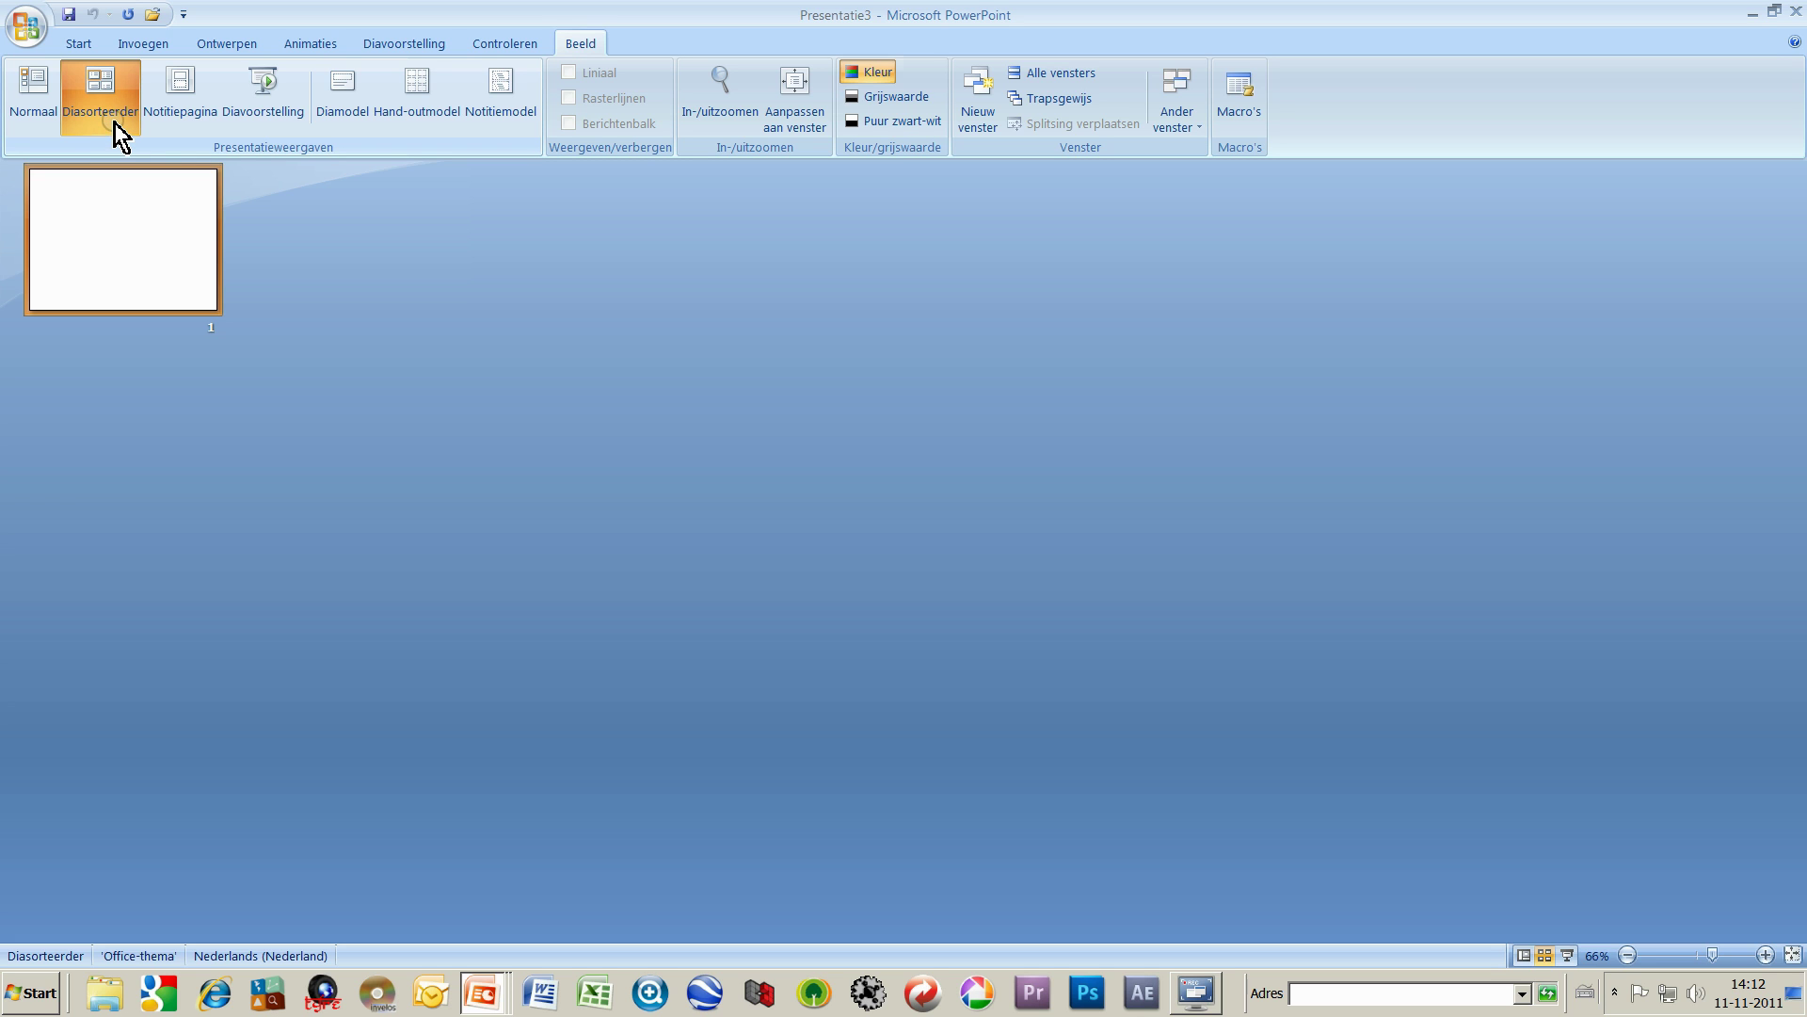
{"action": "left_click", "coordinate": [83, 42]}
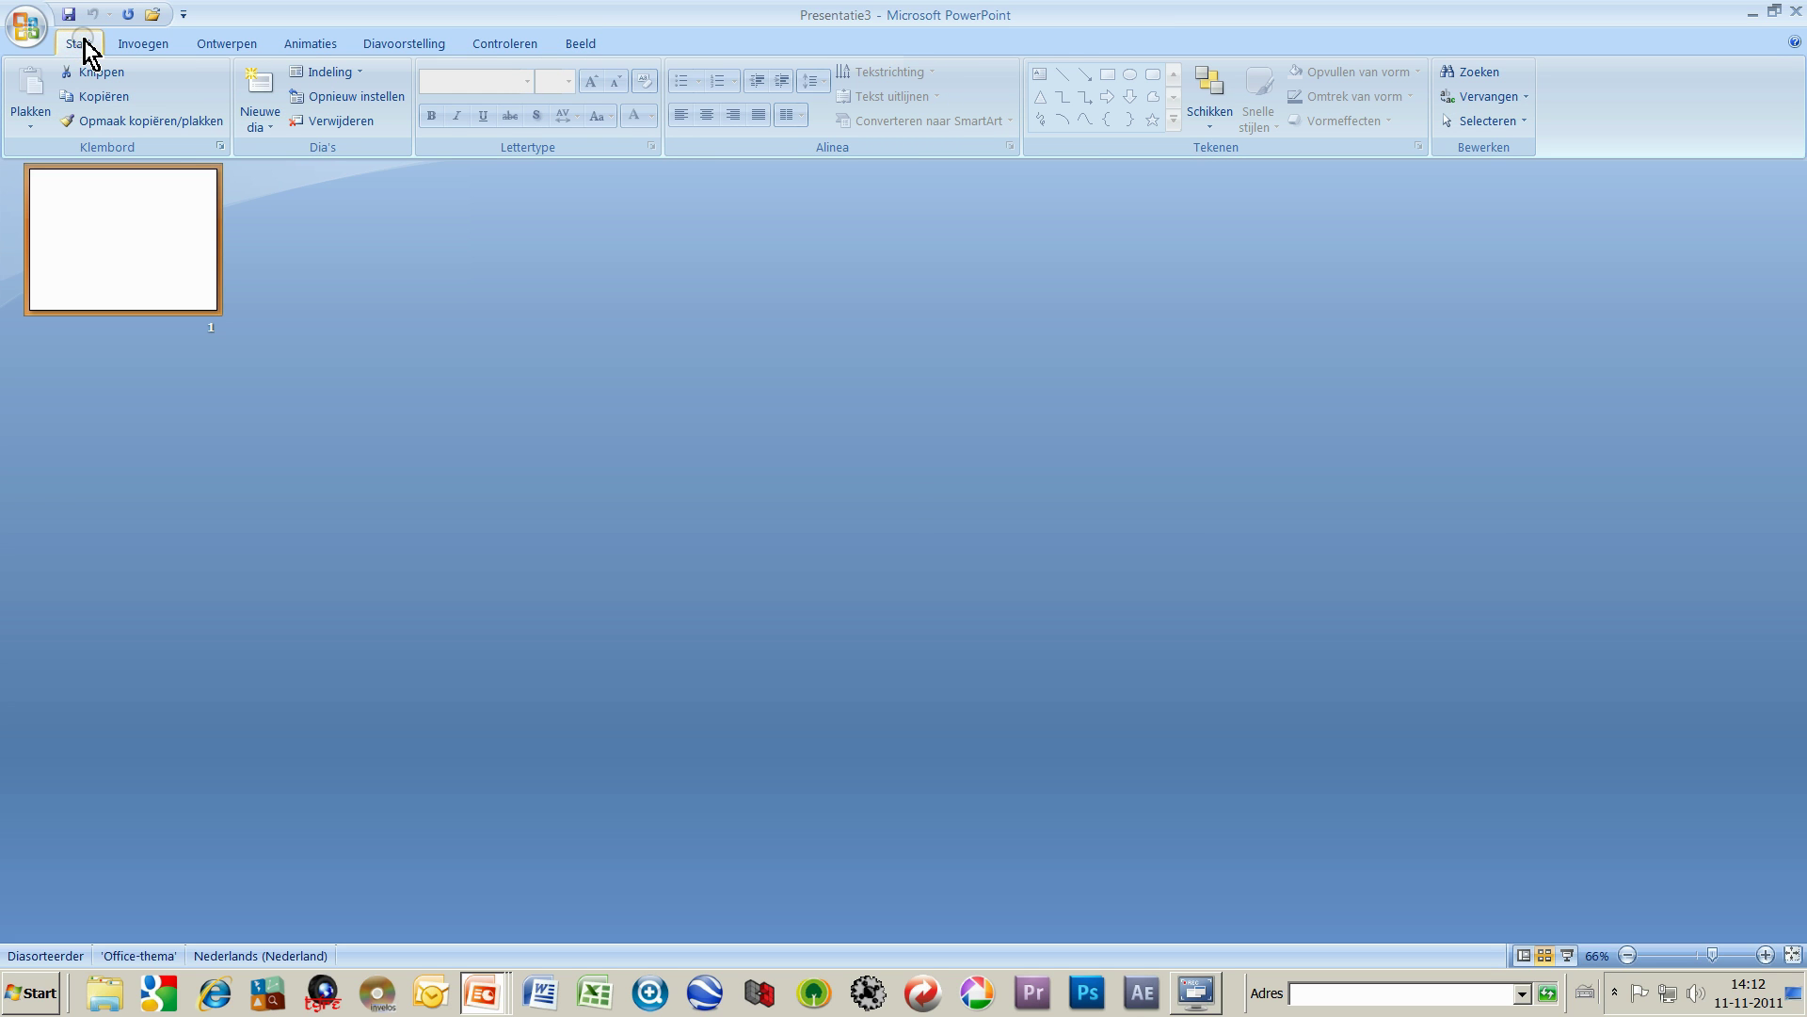